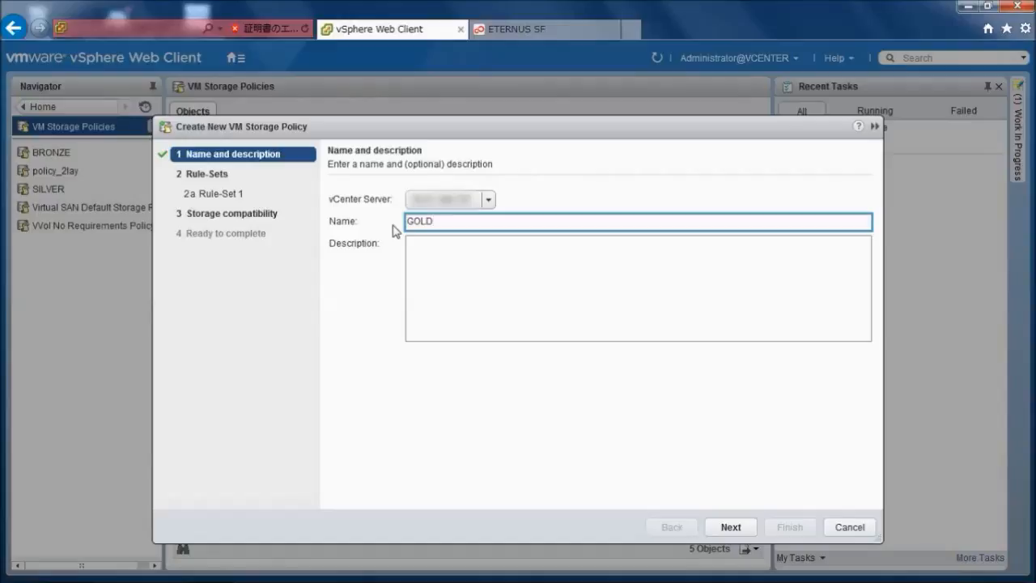
# - Continue the GOLD storage policy to Rule-Set 1 and base its rules on the com.fujitsu.eternus data services
pyautogui.click(492, 323)
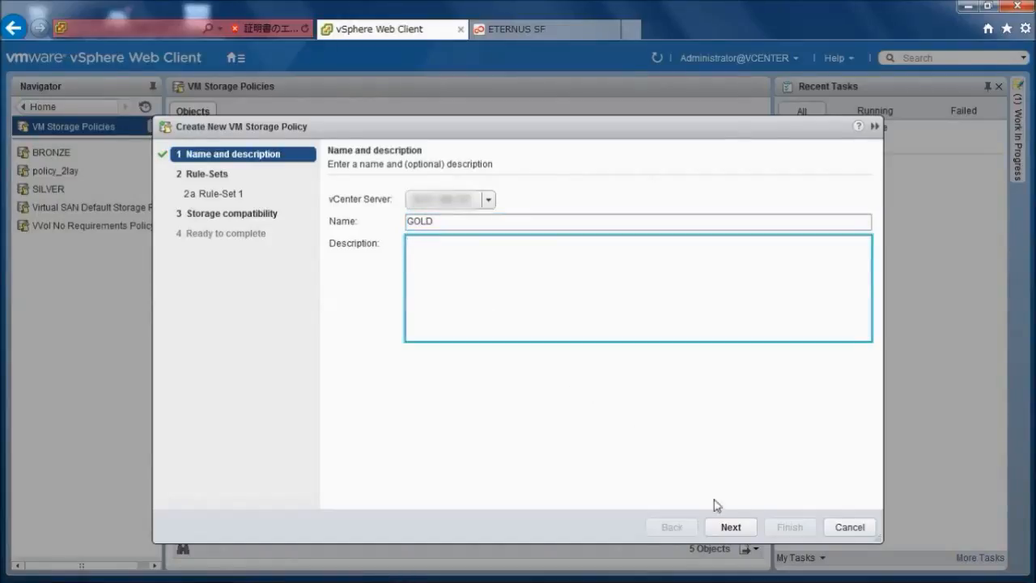
pyautogui.click(731, 527)
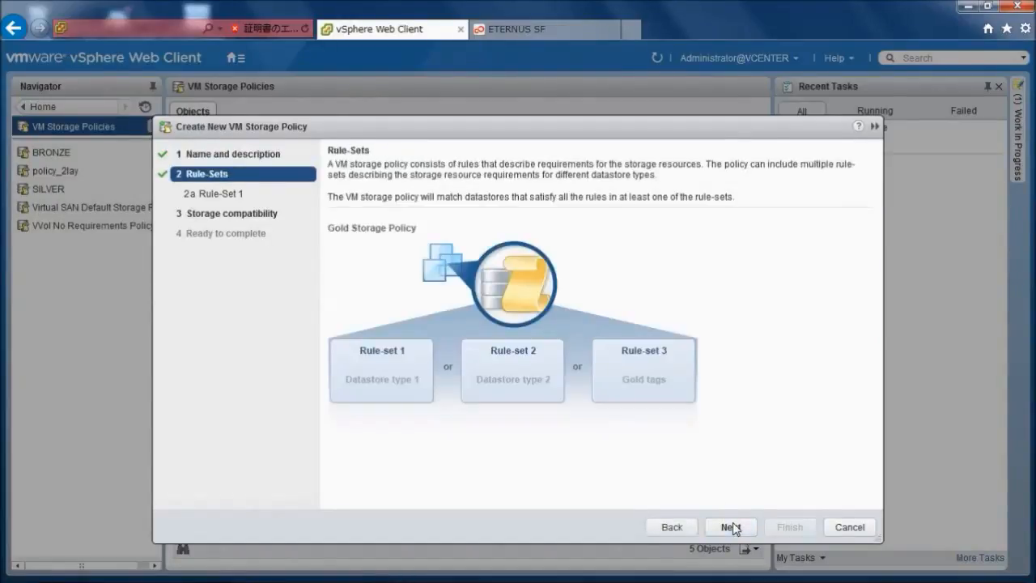
pyautogui.click(731, 527)
pyautogui.click(595, 214)
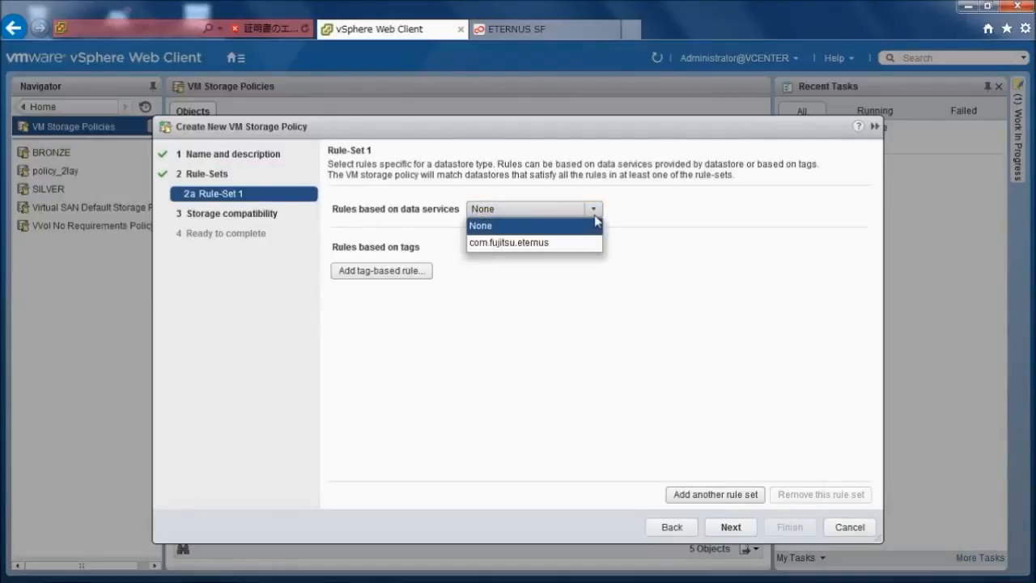
pyautogui.click(567, 243)
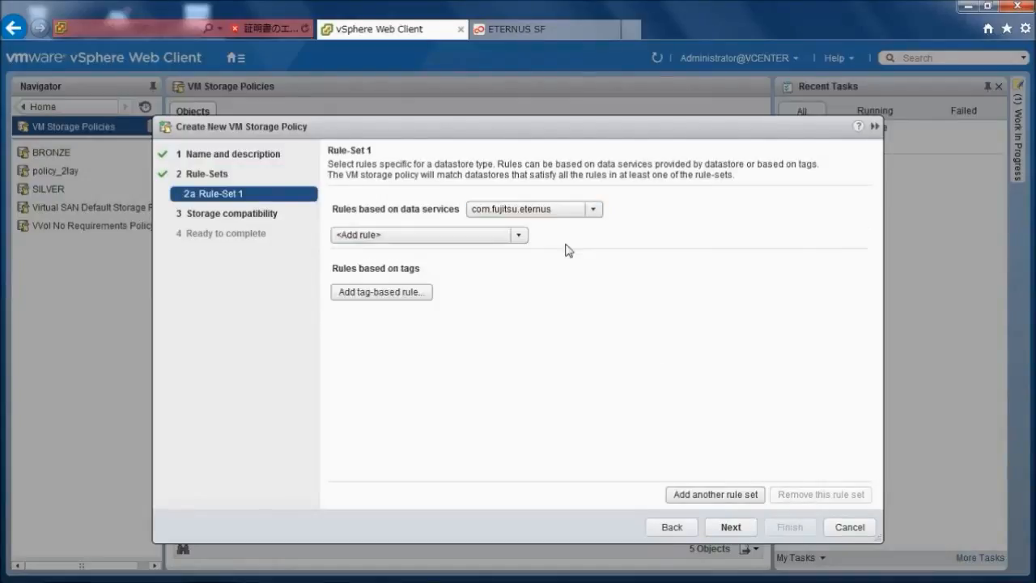
# - Add a Virtual Machine Backup rule with operation mode Auto and execution period Daily
pyautogui.click(520, 236)
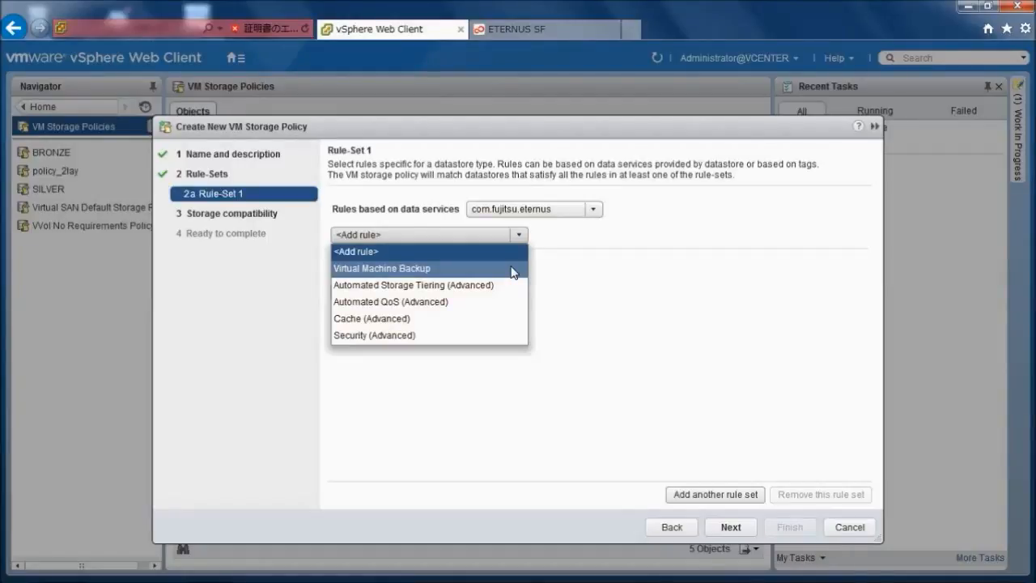
pyautogui.click(511, 270)
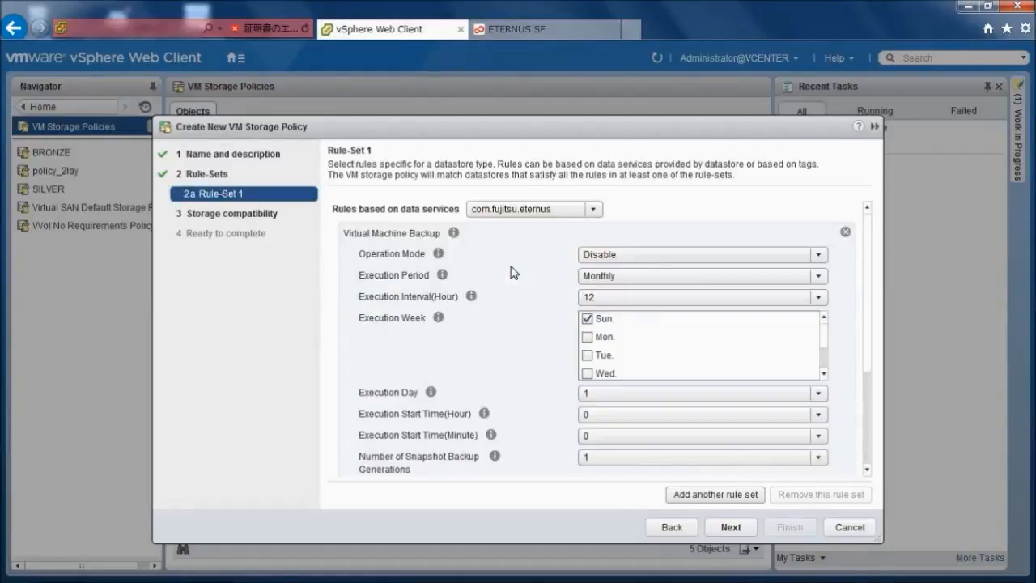
pyautogui.click(819, 254)
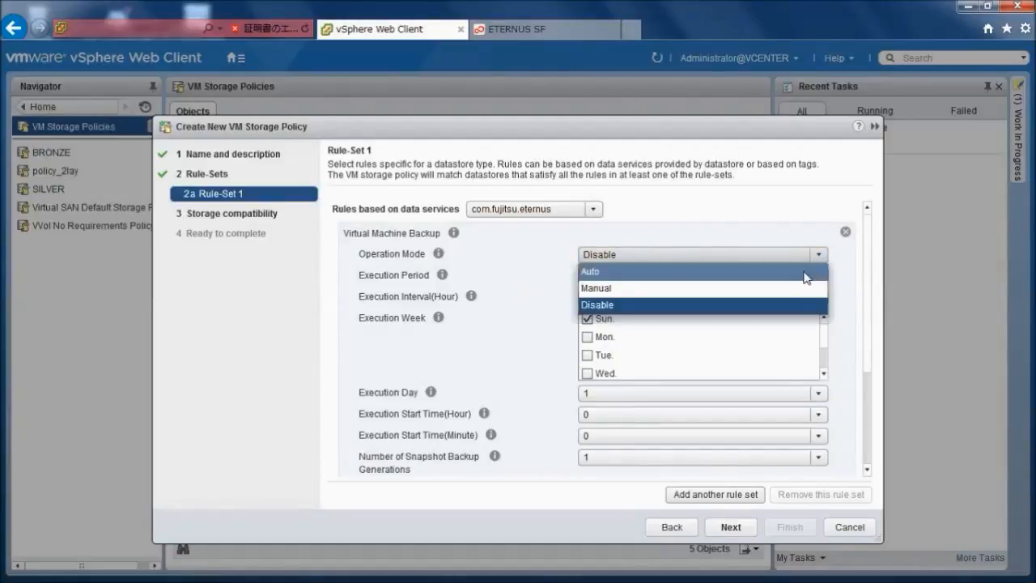
pyautogui.click(805, 272)
pyautogui.click(806, 277)
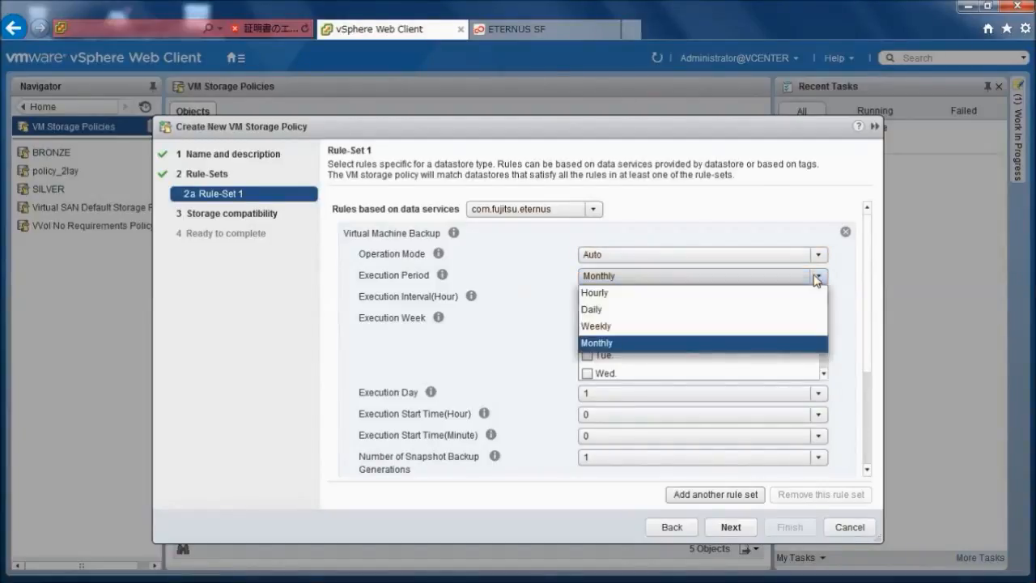
pyautogui.click(764, 312)
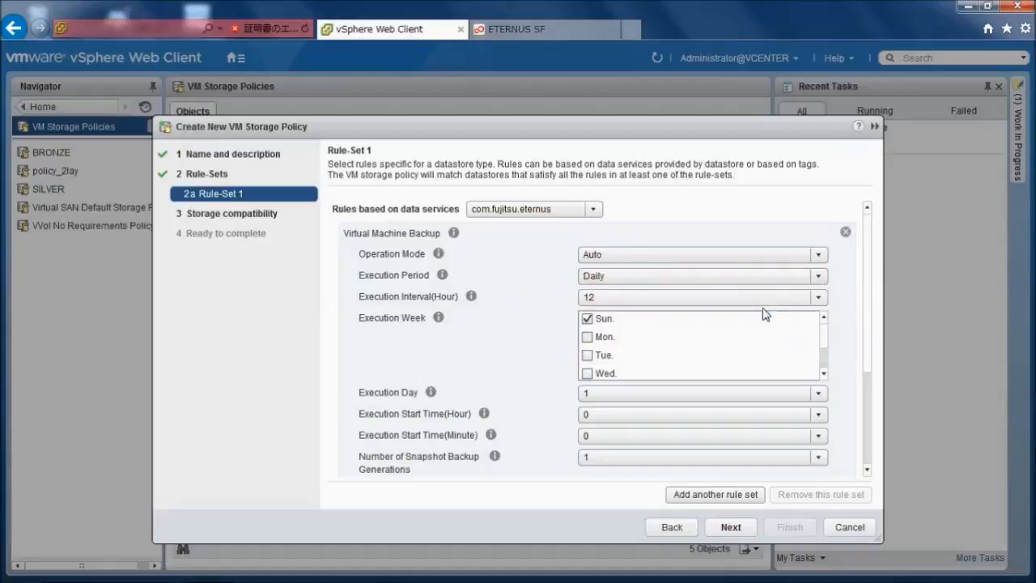
# - Set the backup rule's number of snapshot backup generations to 3 and enable Clone Backup
pyautogui.scroll(-3, 871, 289)
pyautogui.scroll(-1, 865, 369)
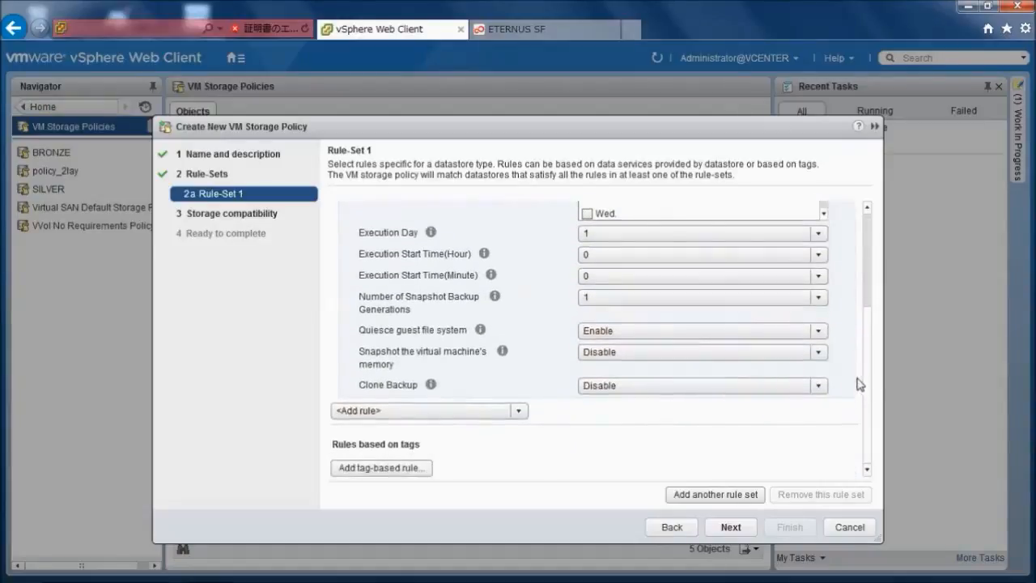
pyautogui.click(817, 297)
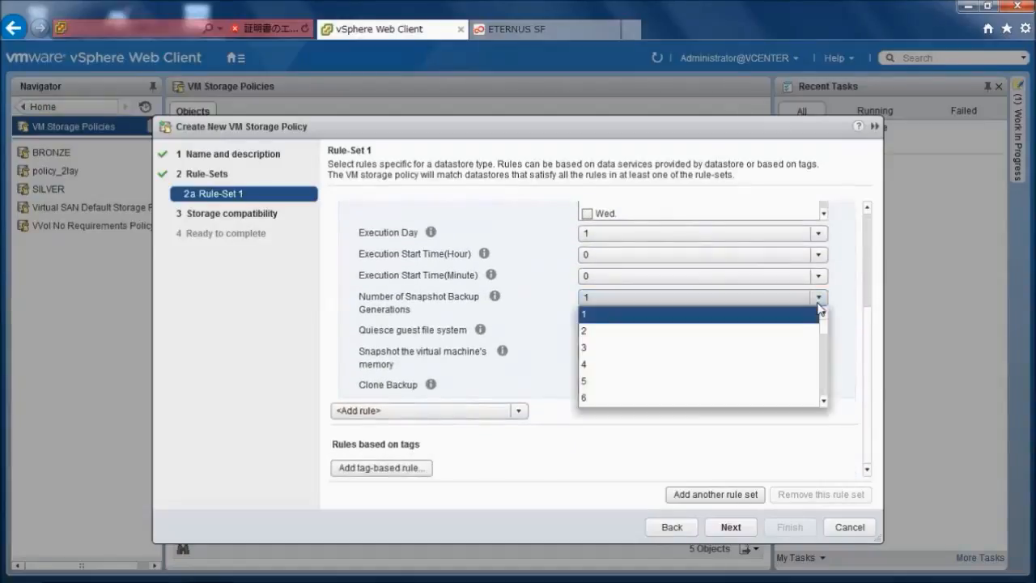
pyautogui.click(774, 348)
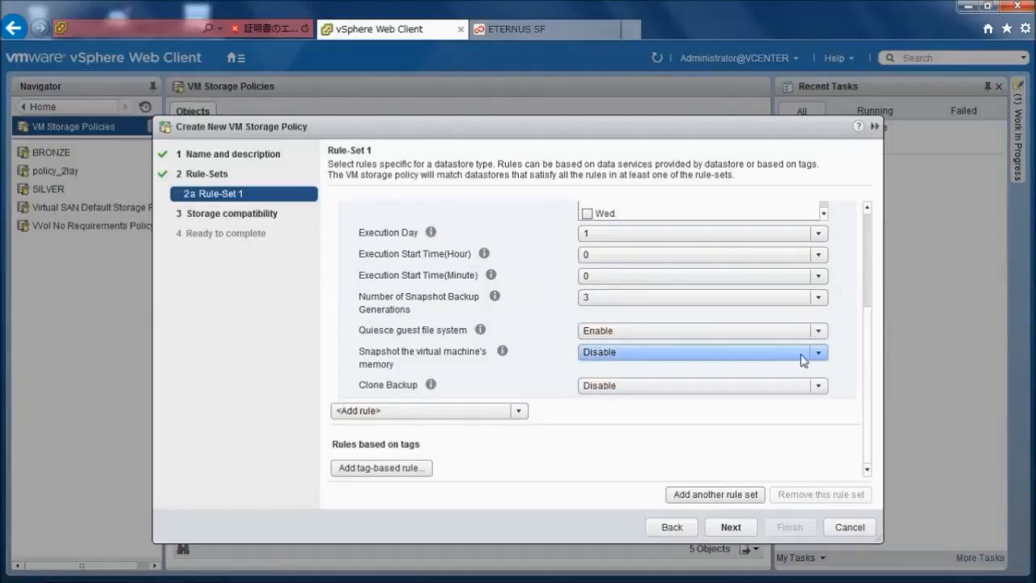
pyautogui.click(818, 386)
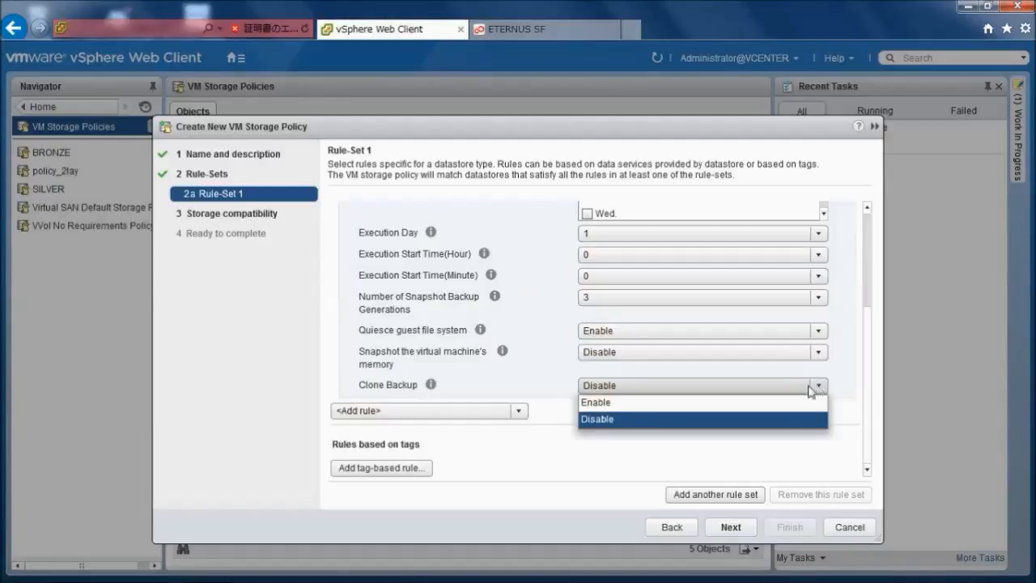
pyautogui.click(780, 403)
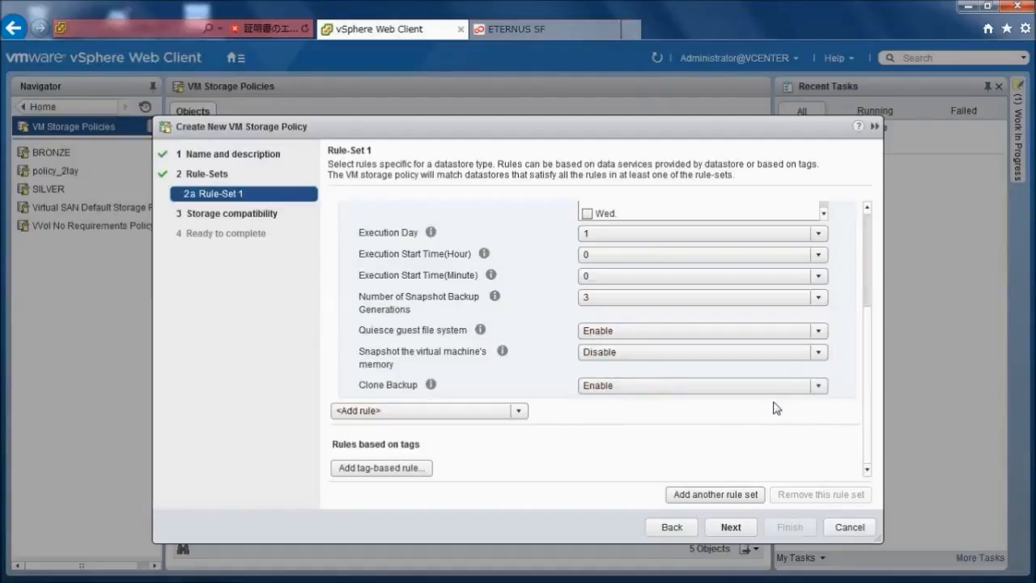
# - Add an Automated Storage Tiering (Advanced) rule with 2 layers, Priority Ftsp High and a High Quota Share of 100%
pyautogui.click(517, 412)
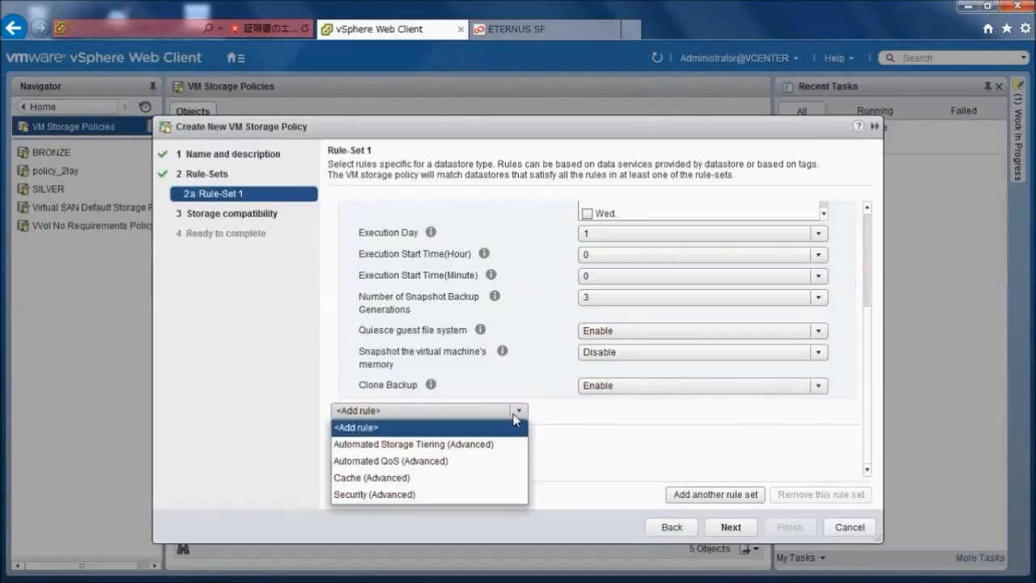
pyautogui.click(501, 444)
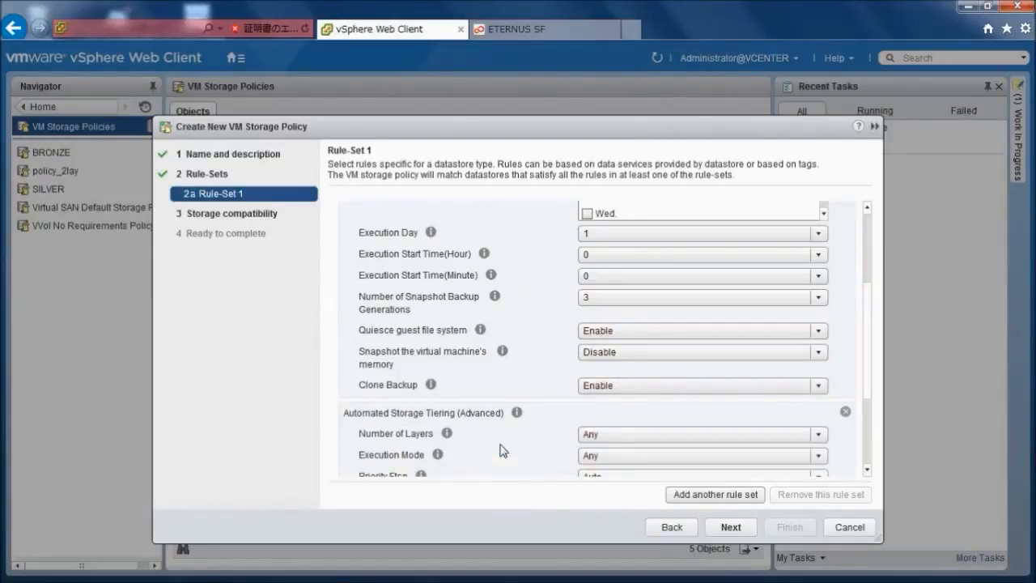
pyautogui.scroll(-4, 867, 388)
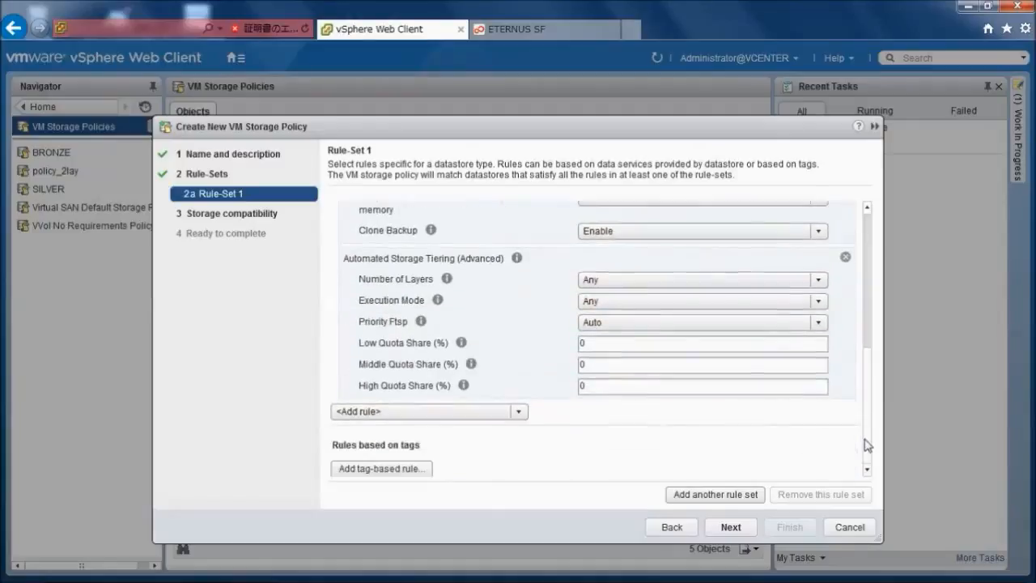
pyautogui.click(818, 280)
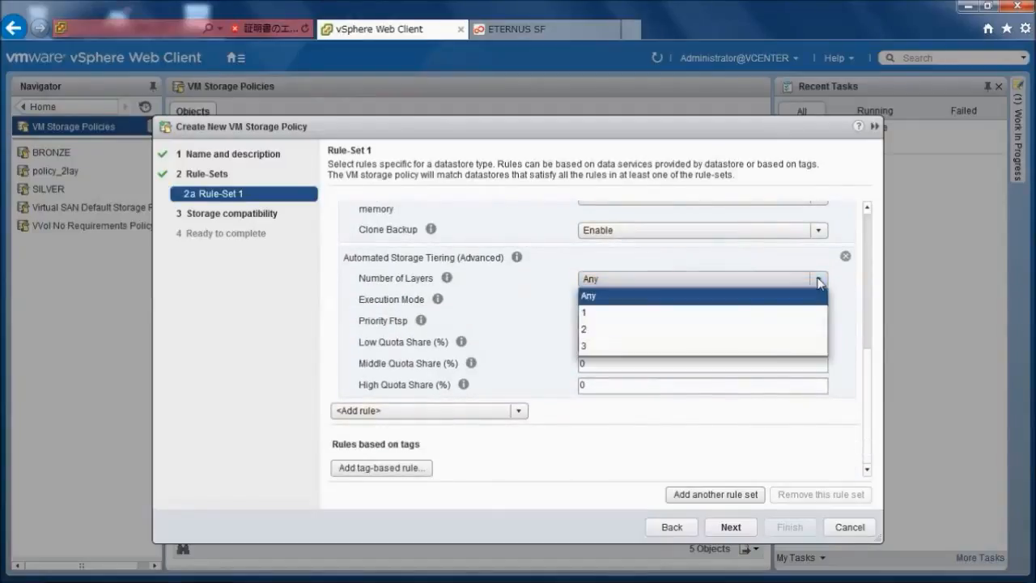
pyautogui.click(745, 331)
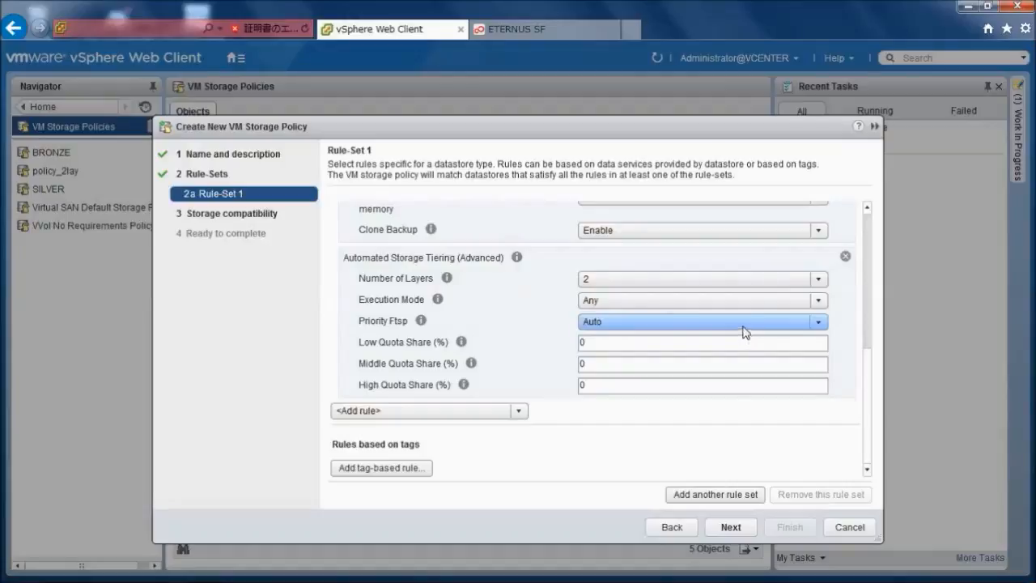
pyautogui.click(758, 323)
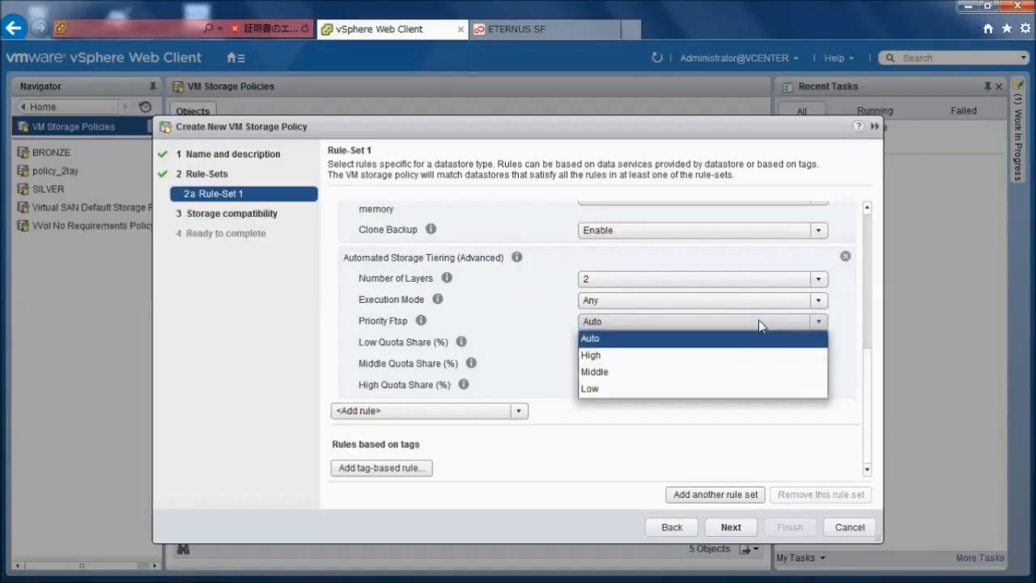
pyautogui.click(725, 355)
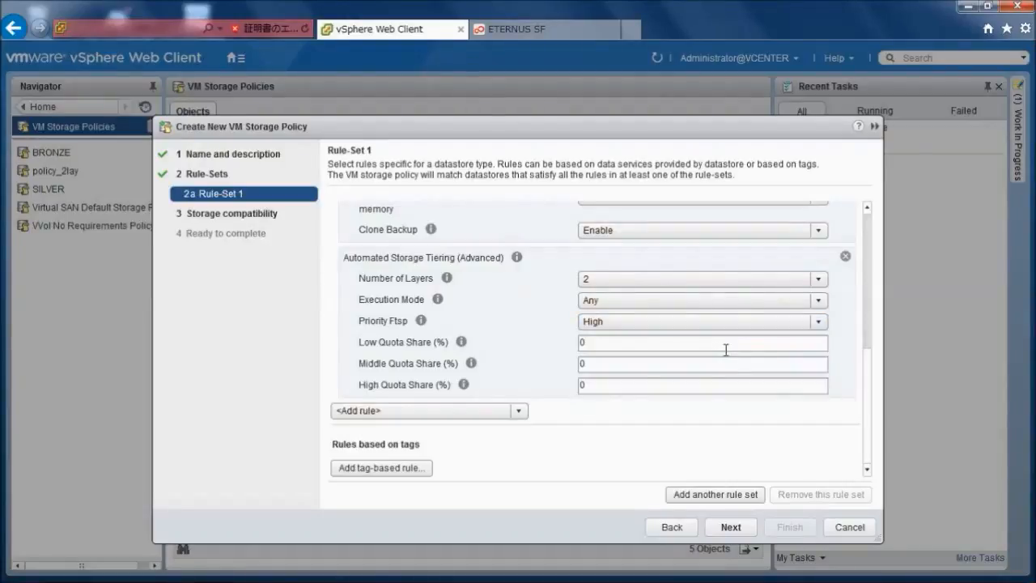
pyautogui.click(619, 387)
pyautogui.write('100')
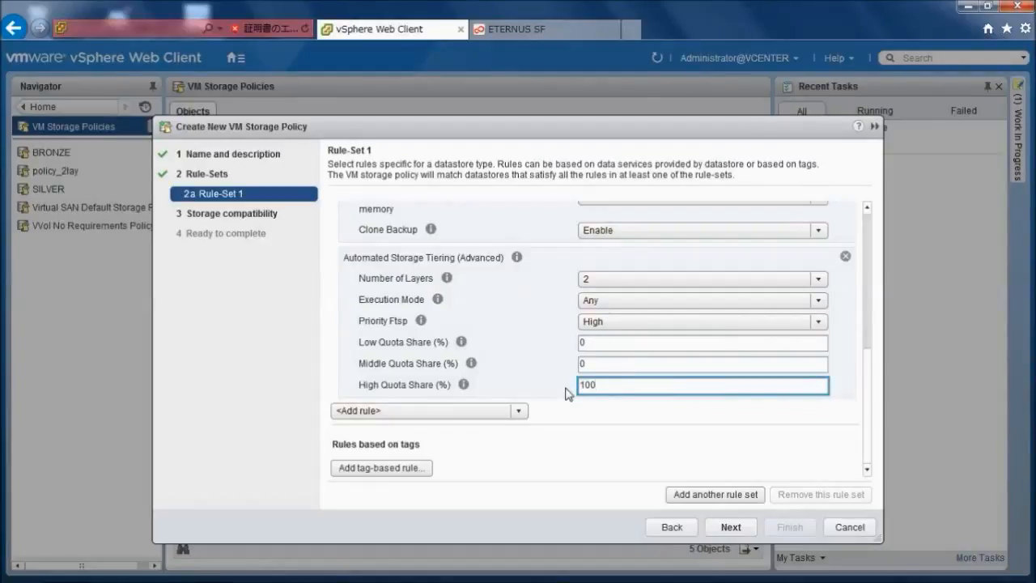
# - Add an Automated QoS (Advanced) rule with QoS set to Enable and its priority set to High
pyautogui.click(521, 412)
pyautogui.click(495, 447)
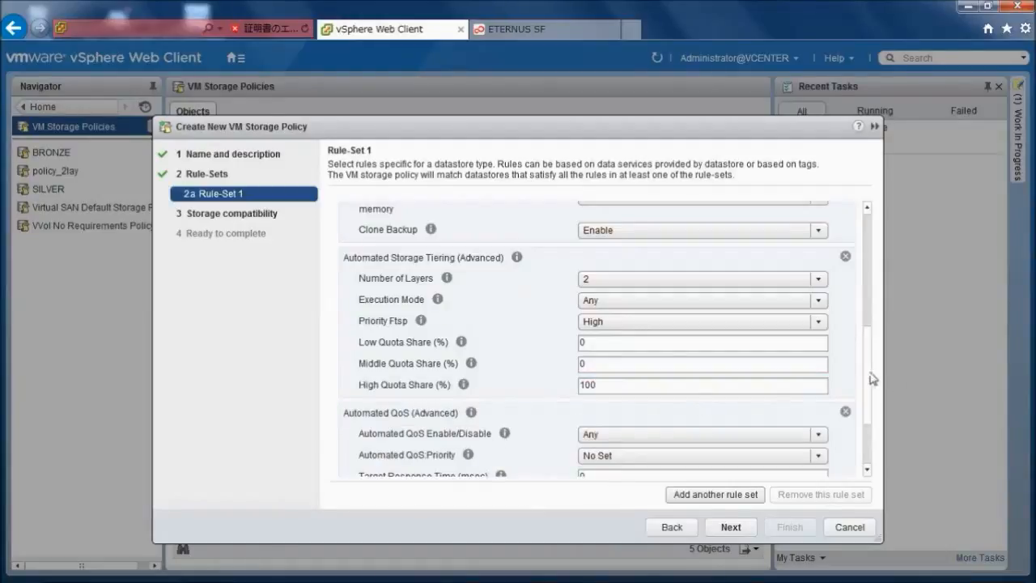
pyautogui.moveTo(872, 382); pyautogui.dragTo(871, 424)
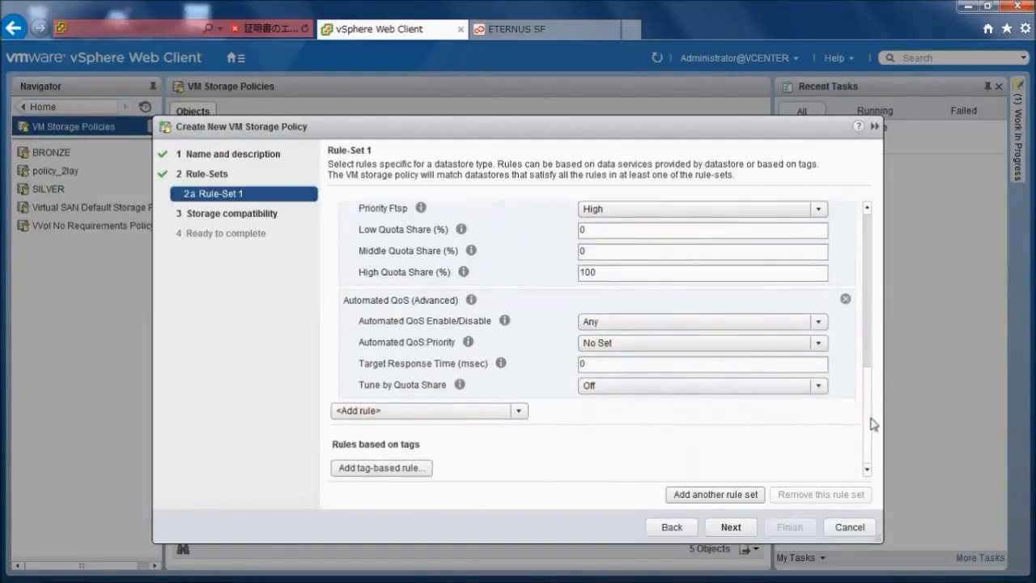
pyautogui.click(819, 322)
pyautogui.click(780, 361)
pyautogui.click(816, 342)
pyautogui.click(765, 381)
# - Accept the rule set and storage compatibility pages and finish creating the GOLD storage policy
pyautogui.click(730, 526)
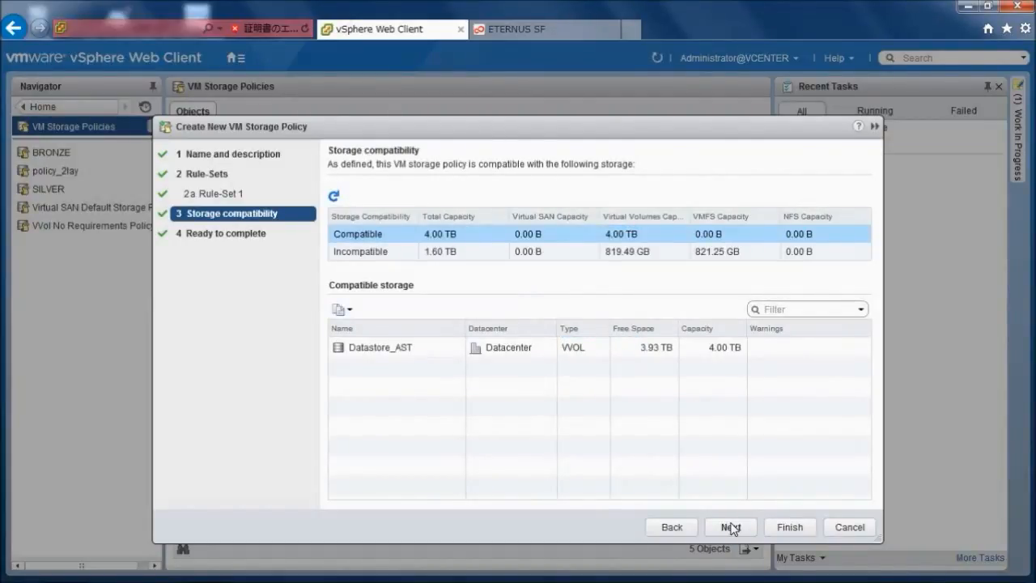
pyautogui.click(731, 527)
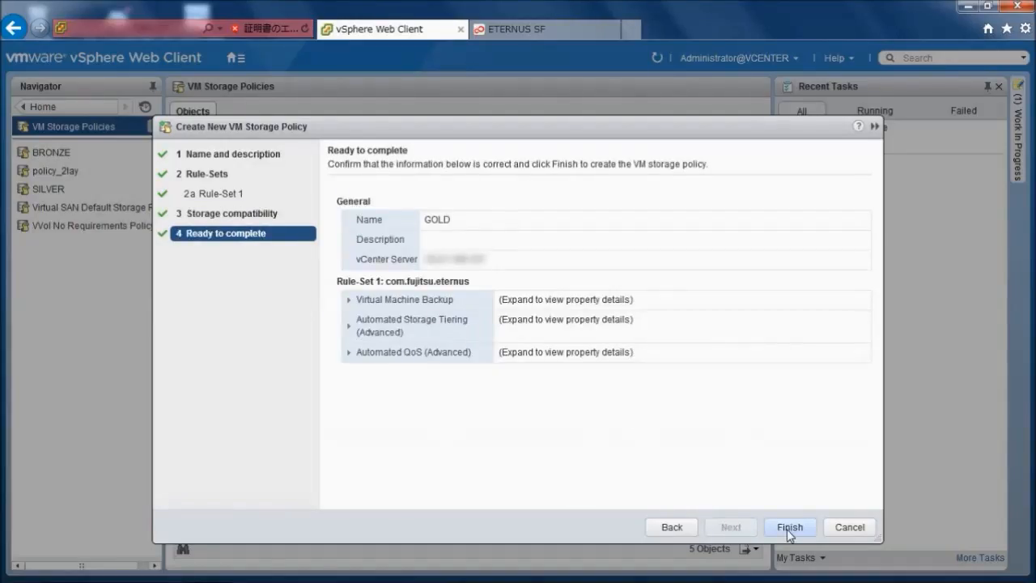
pyautogui.click(789, 527)
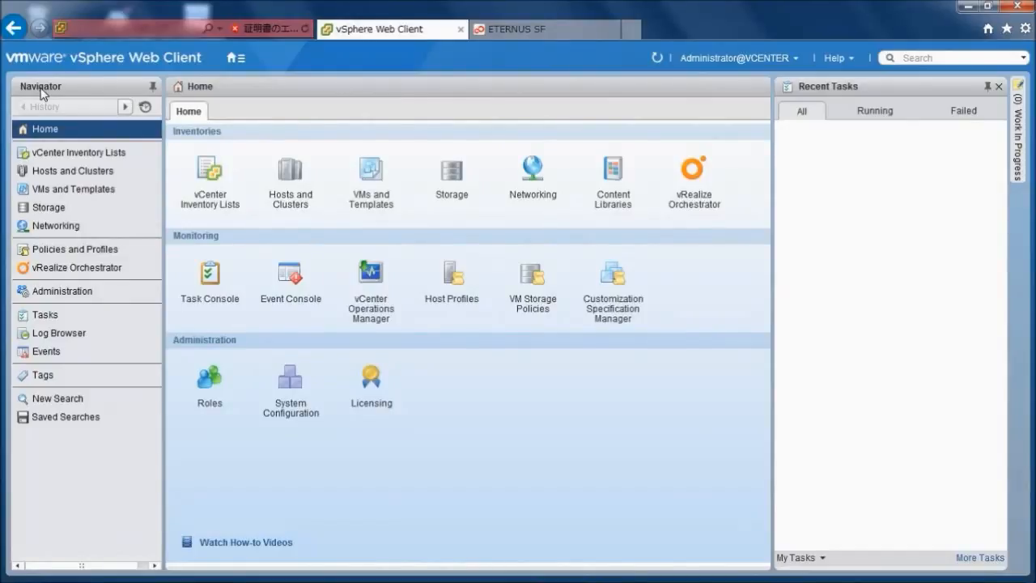
# - In Hosts and Clusters, start a new virtual machine on host 192.168.1.110, using the Create a new virtual machine type
pyautogui.click(286, 189)
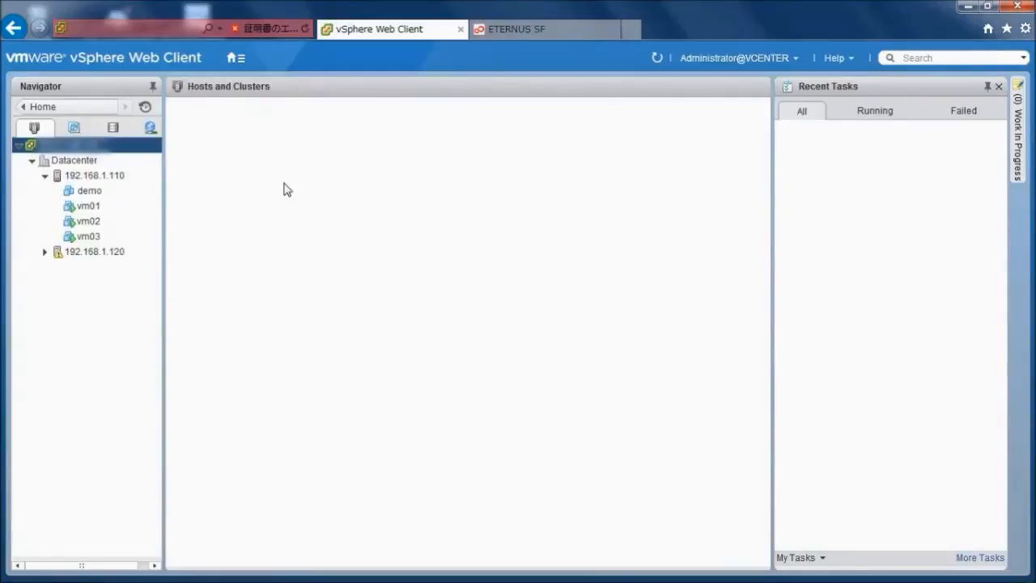
pyautogui.rightClick(119, 178)
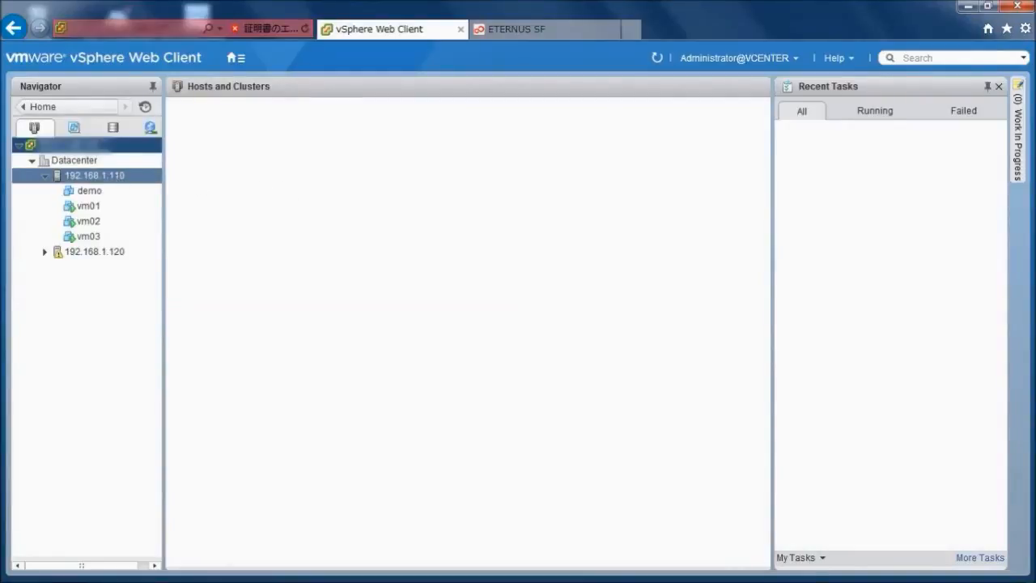
pyautogui.moveTo(212, 133)
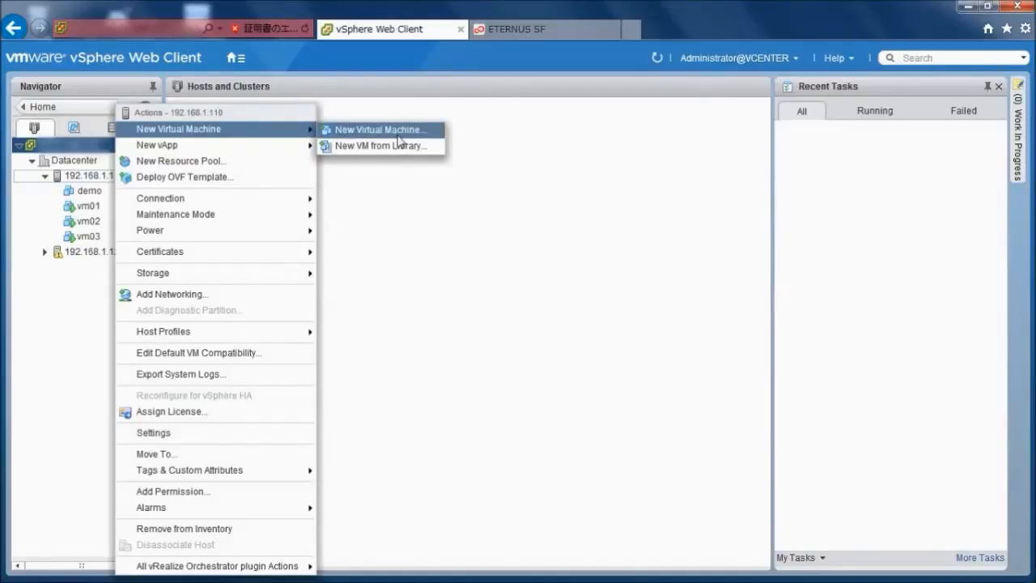
pyautogui.click(397, 132)
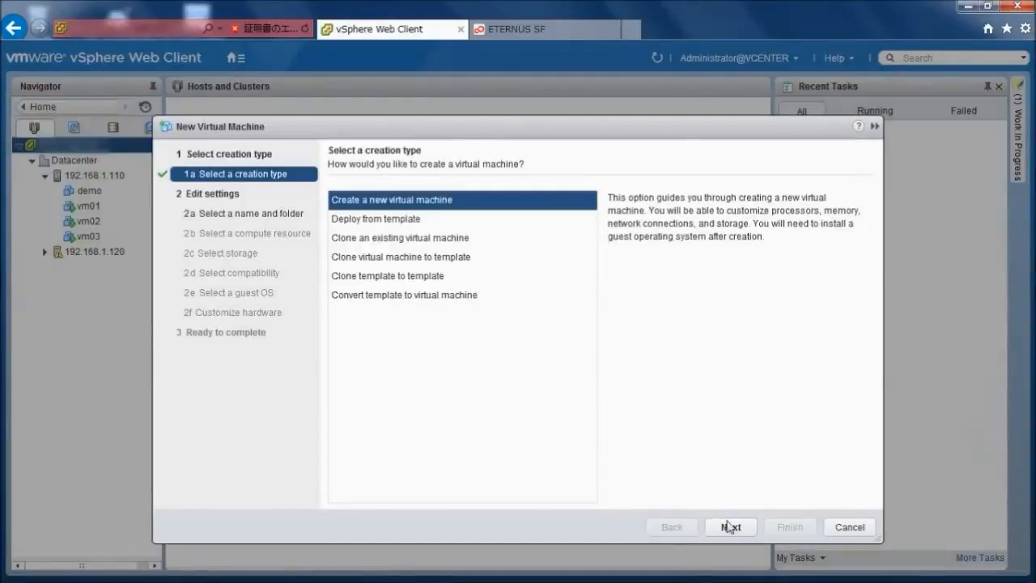
pyautogui.click(732, 527)
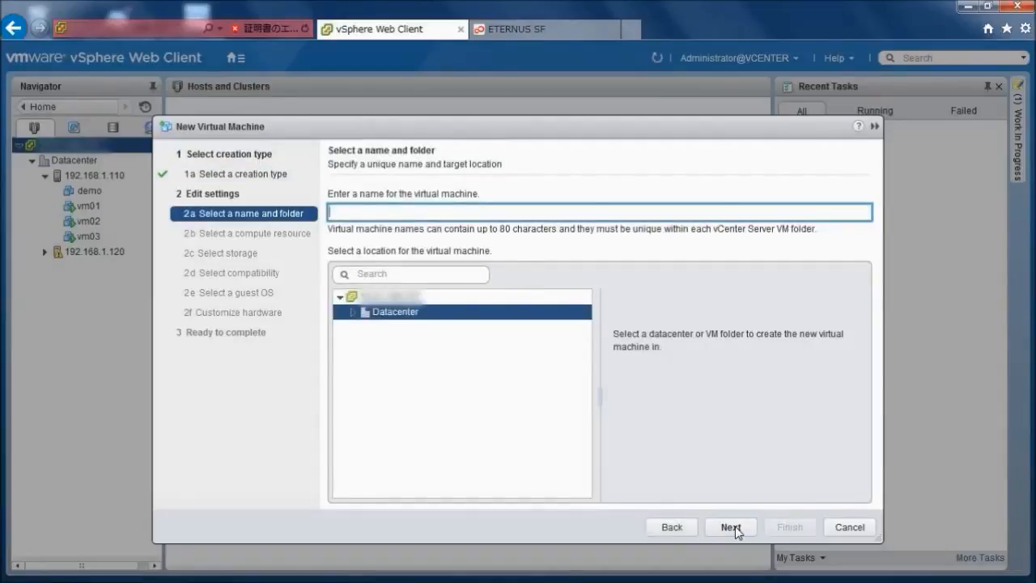
# - Name the virtual machine demo10 in Datacenter, accept the compute resource and proceed to storage selection
pyautogui.write('demo10')
pyautogui.click(735, 528)
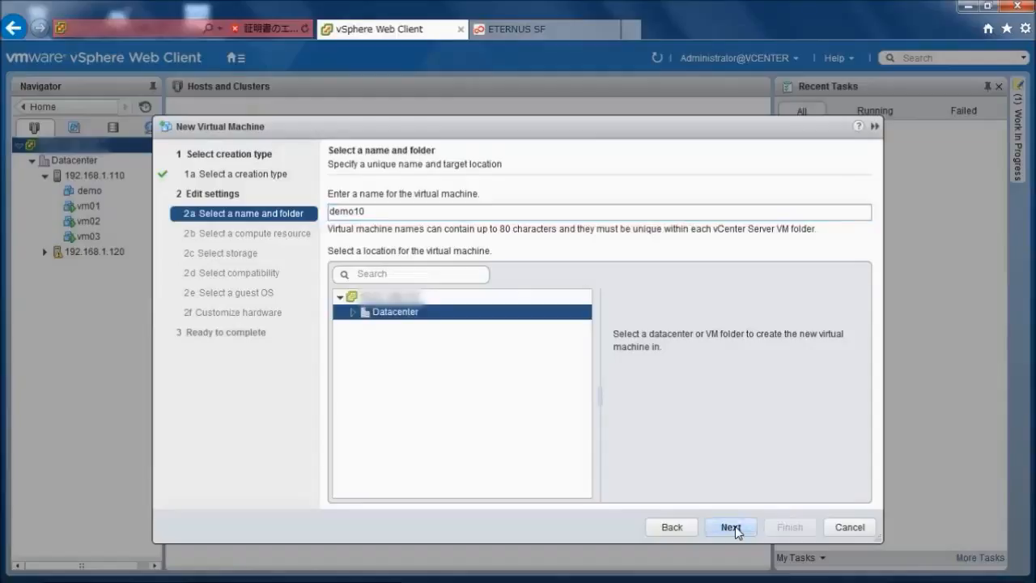
pyautogui.click(731, 527)
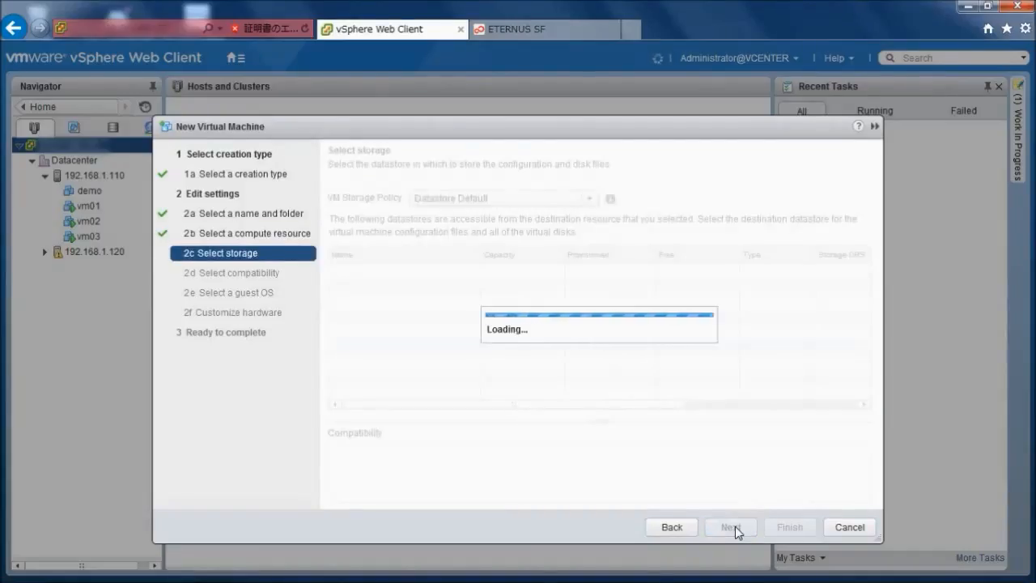
# - Assign the GOLD storage policy to the new virtual machine on Datastore_AST and accept the compatibility page
pyautogui.click(589, 201)
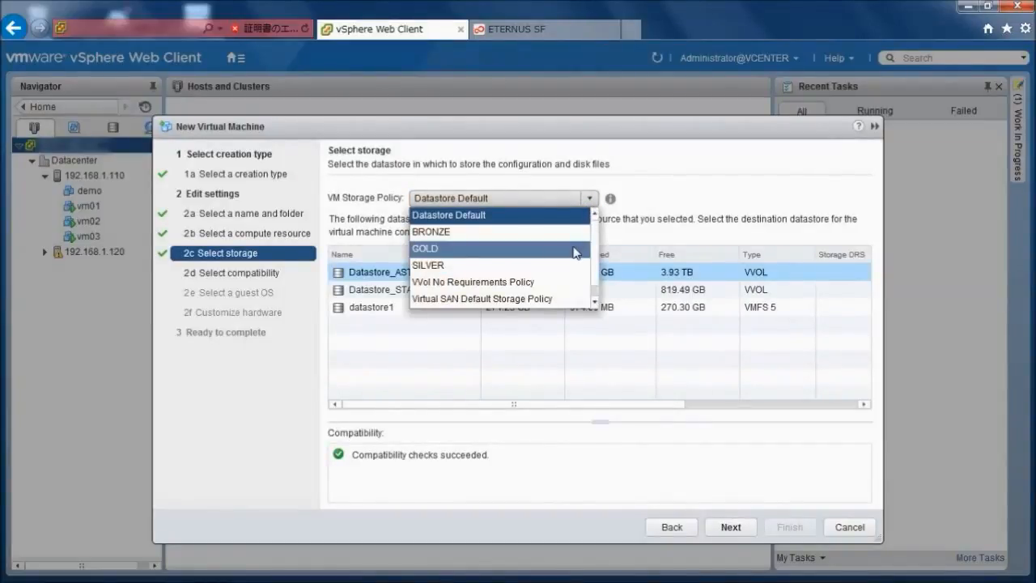
pyautogui.click(576, 252)
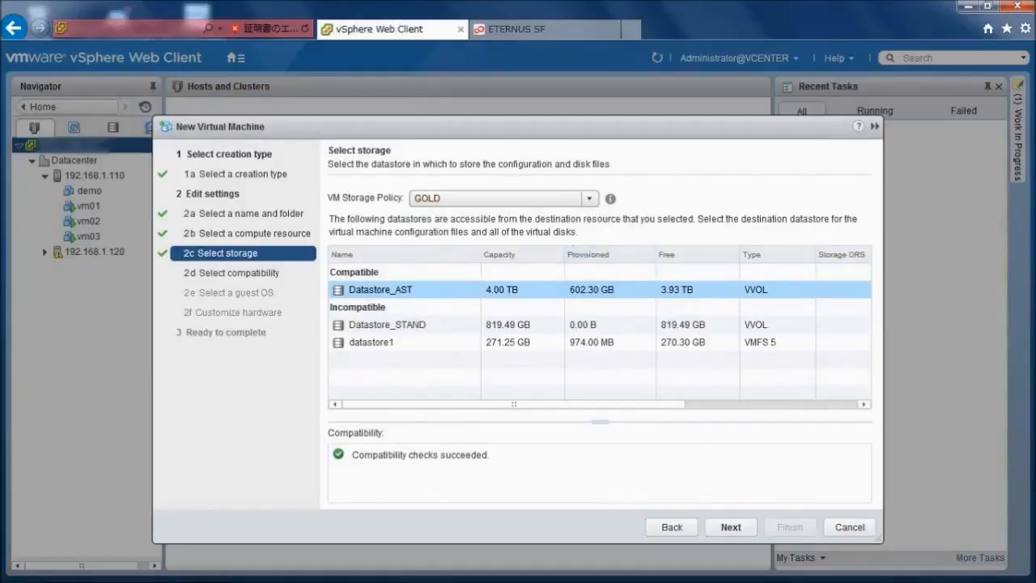
pyautogui.click(731, 527)
pyautogui.click(731, 527)
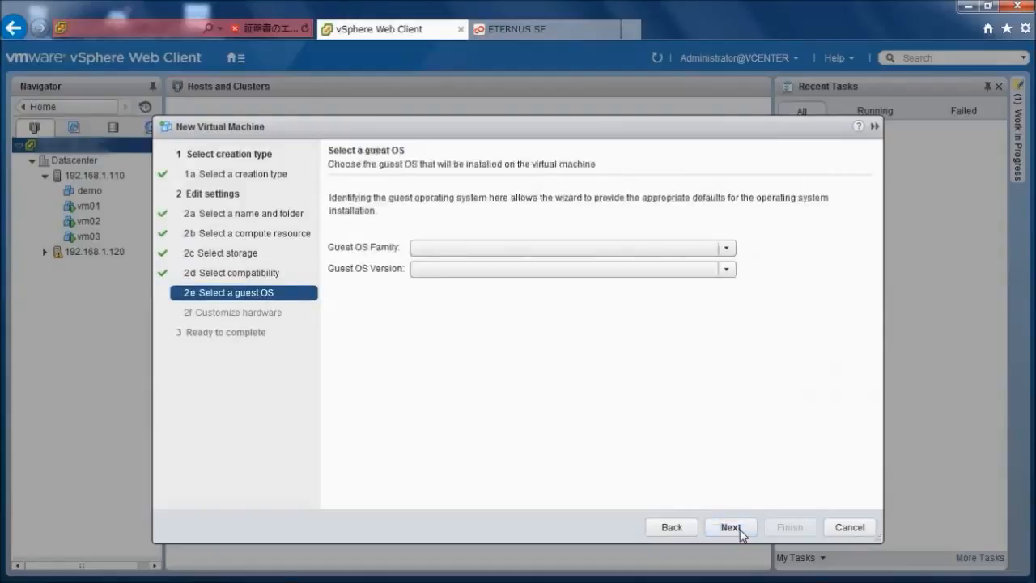
# - Accept the Windows Server 2008 R2 (64-bit) guest OS and default hardware, finish creating demo10, and open it in the inventory
pyautogui.click(739, 529)
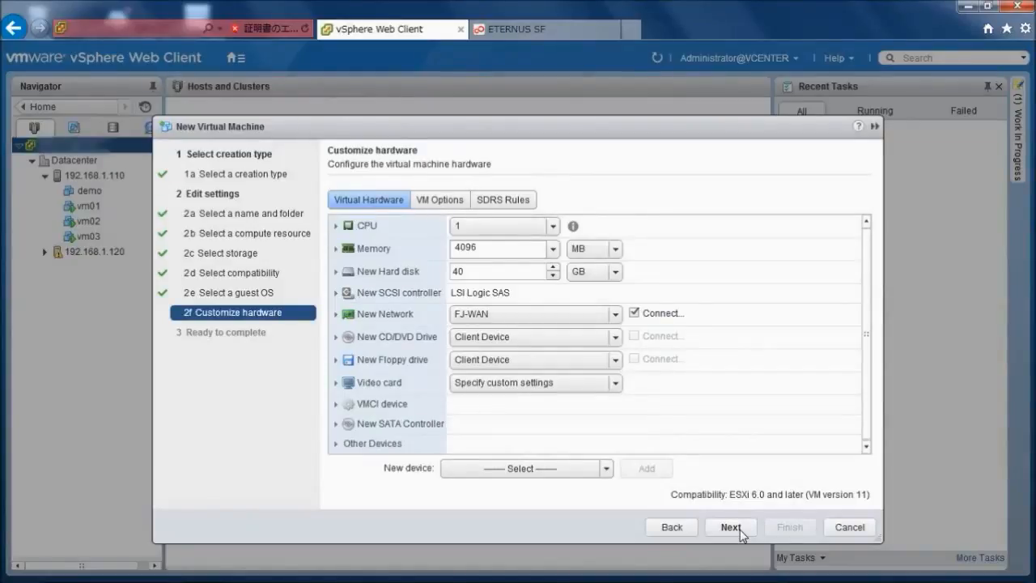
pyautogui.click(740, 531)
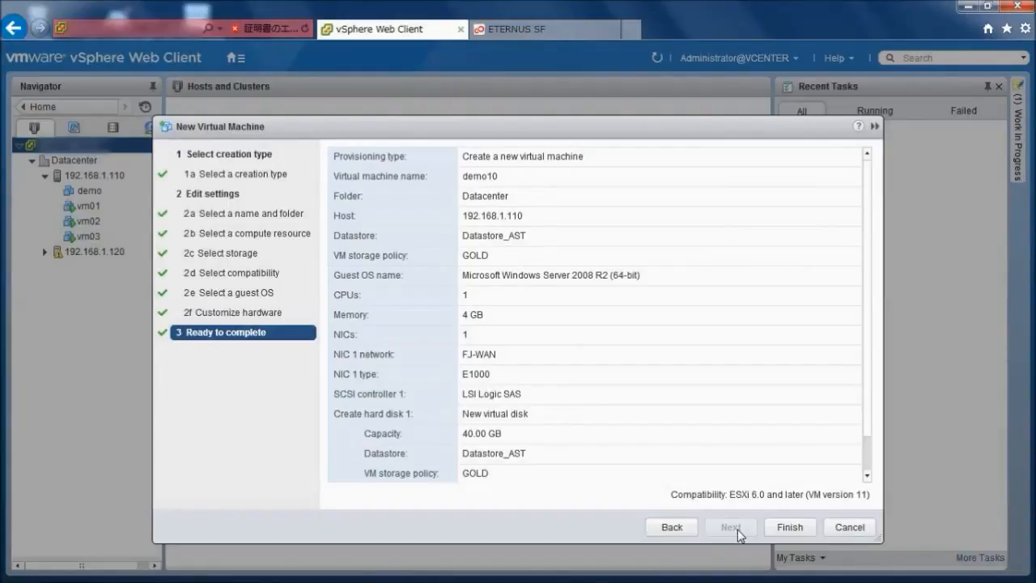
pyautogui.click(789, 527)
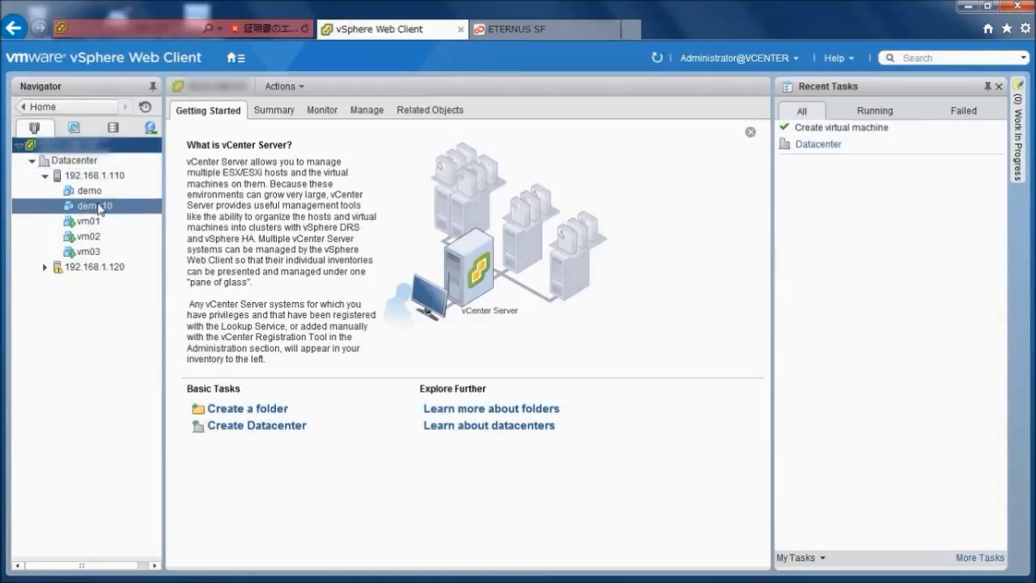
pyautogui.click(100, 209)
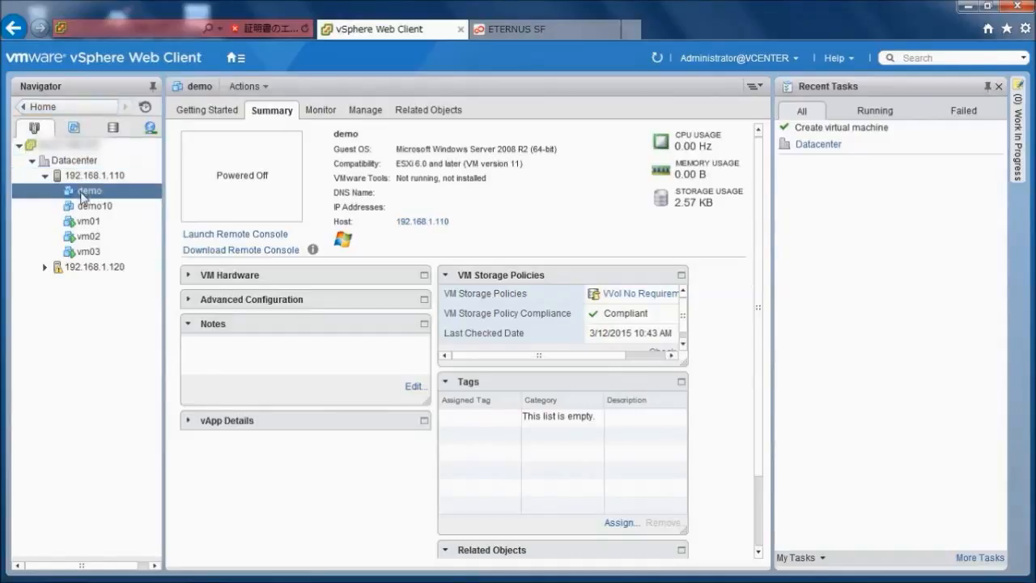
# - Delete the demo virtual machine and its associated disks from disk
pyautogui.rightClick(84, 196)
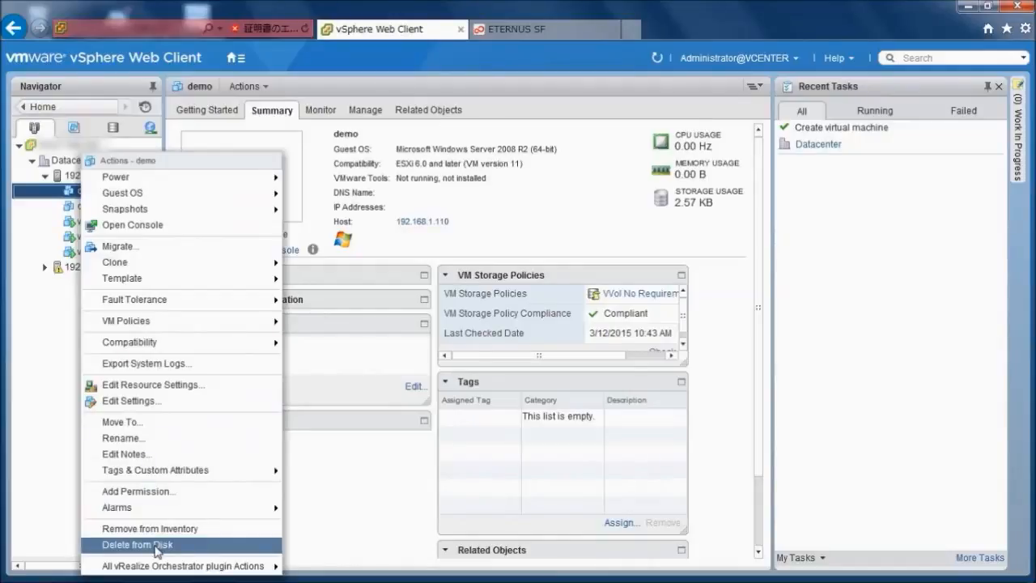
pyautogui.click(155, 546)
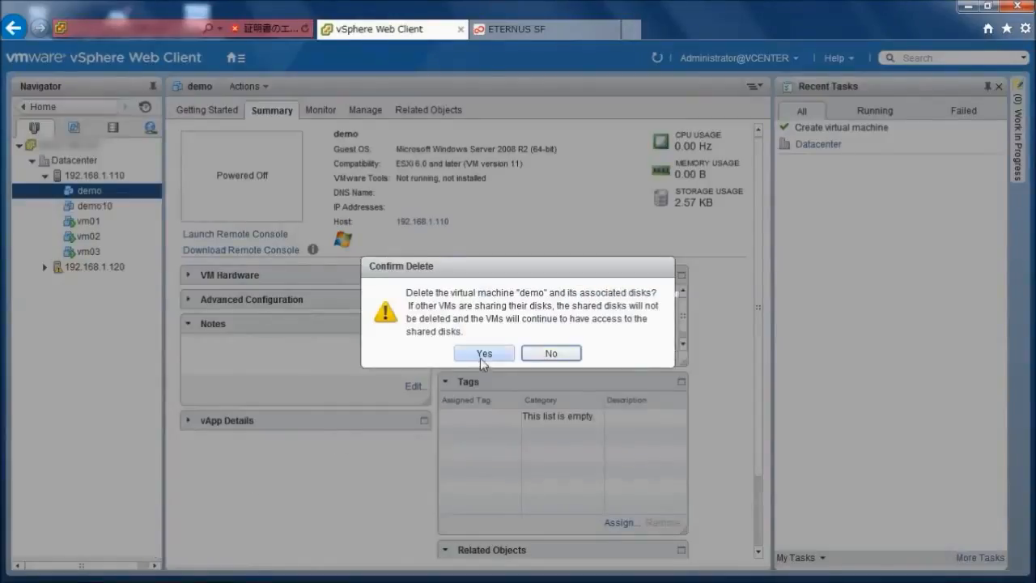
pyautogui.click(483, 357)
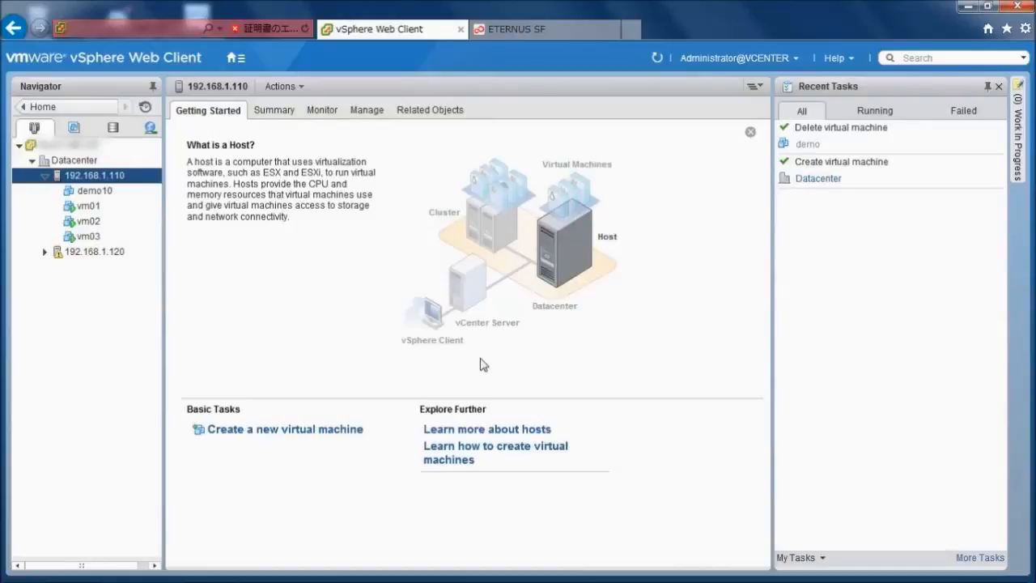
# - Switch to ETERNUS SF and open the clone backup history in the storage VVOL management
pyautogui.click(542, 30)
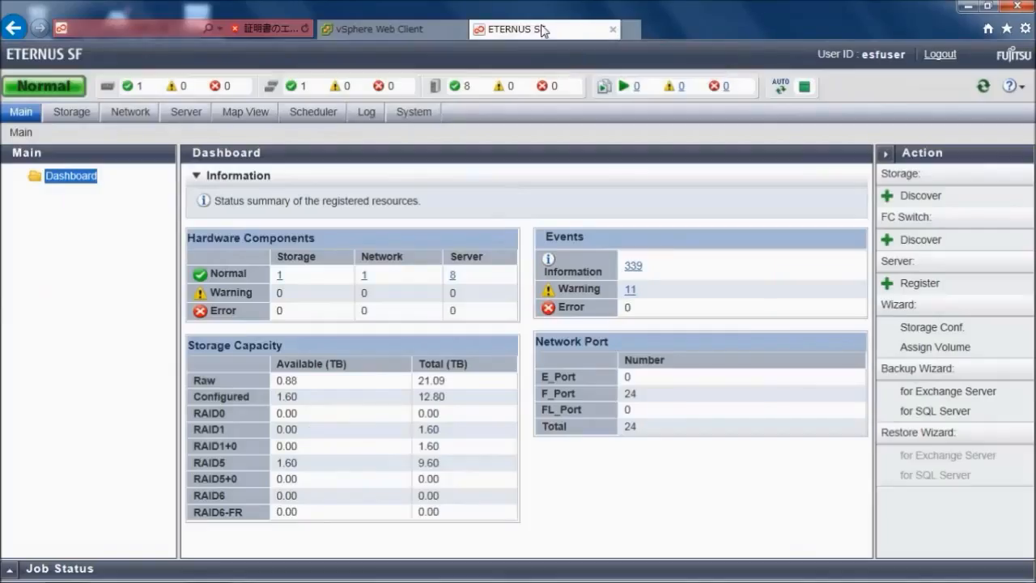
pyautogui.click(73, 113)
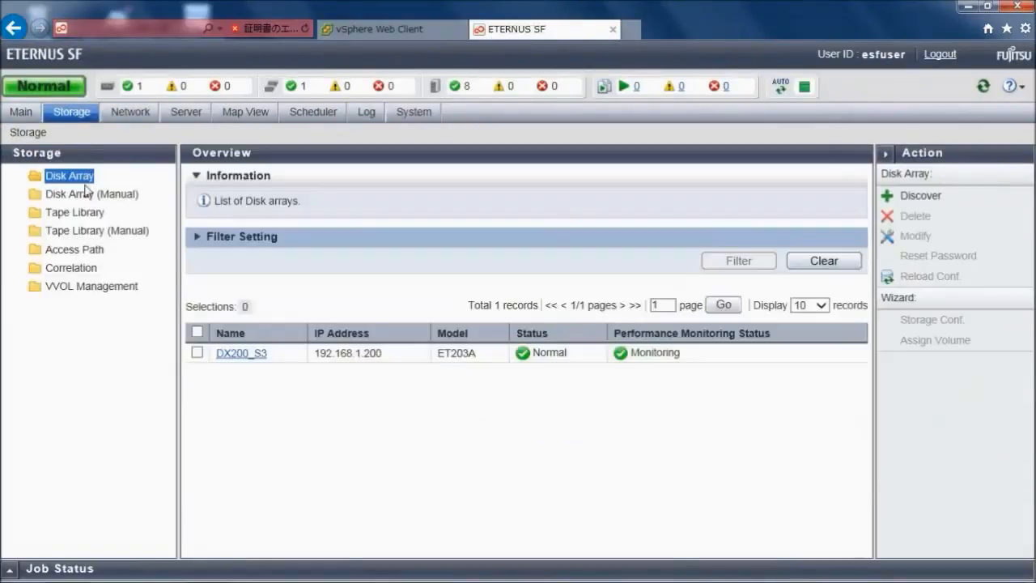
pyautogui.click(91, 286)
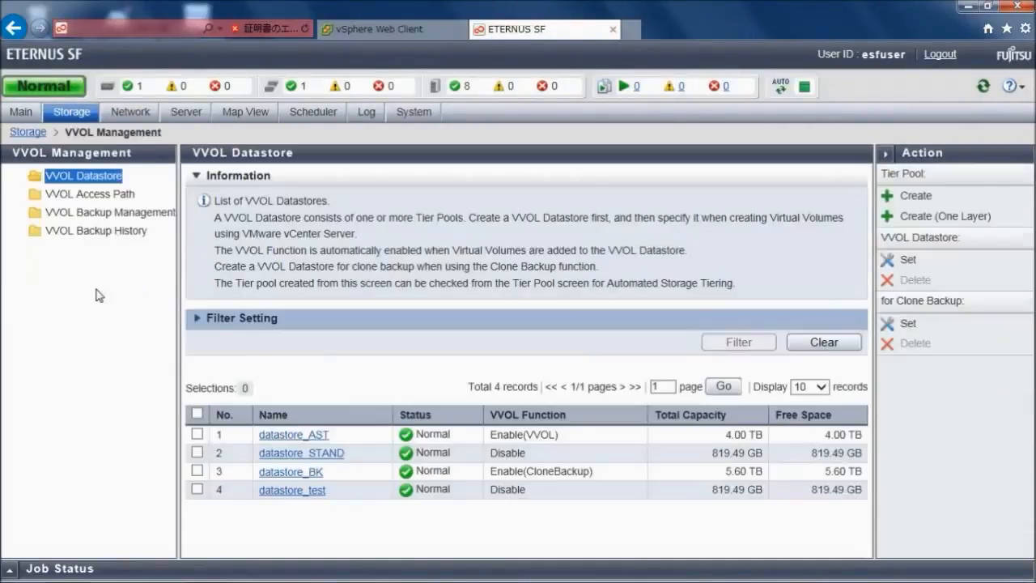
pyautogui.click(102, 234)
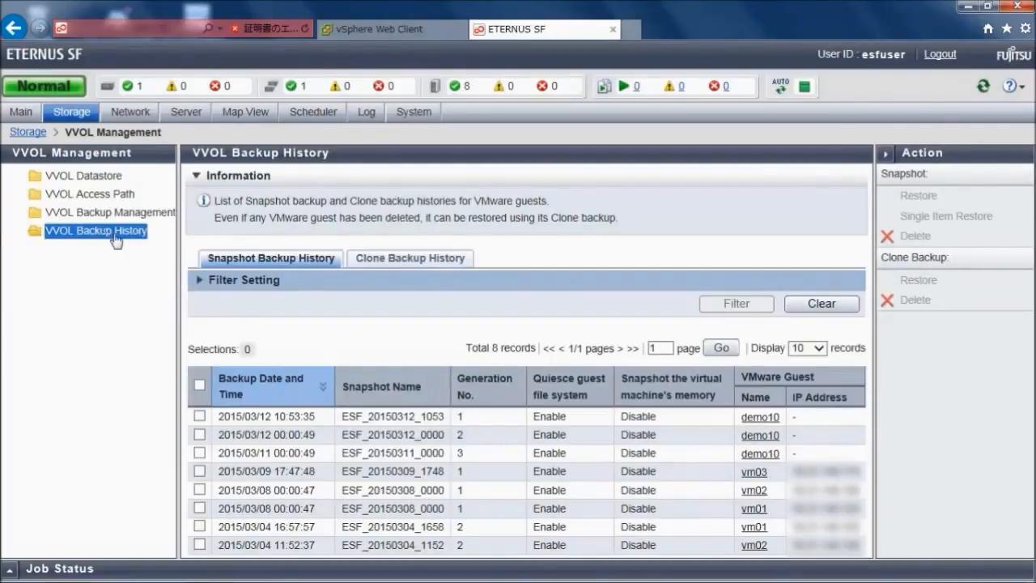
pyautogui.click(433, 263)
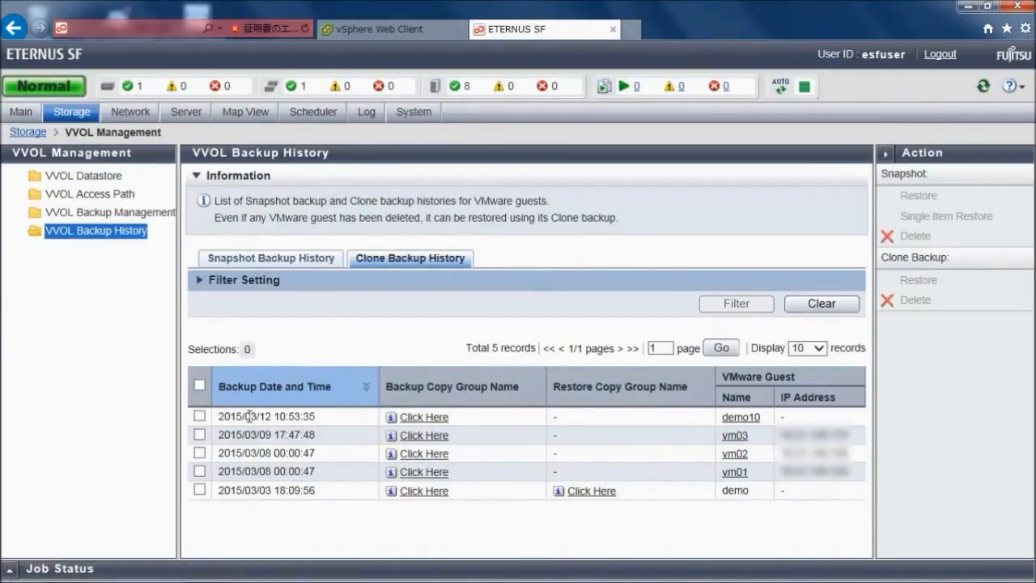
# - Restore the demo clone backup dated 2015/03/03 18:09:56, using demo as the restore destination guest name
pyautogui.click(200, 489)
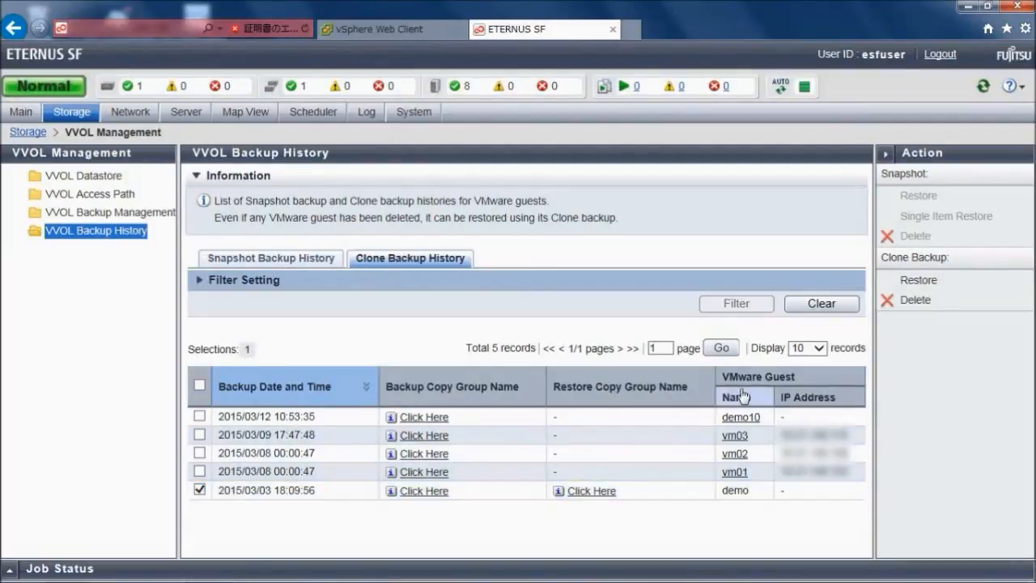
pyautogui.click(962, 284)
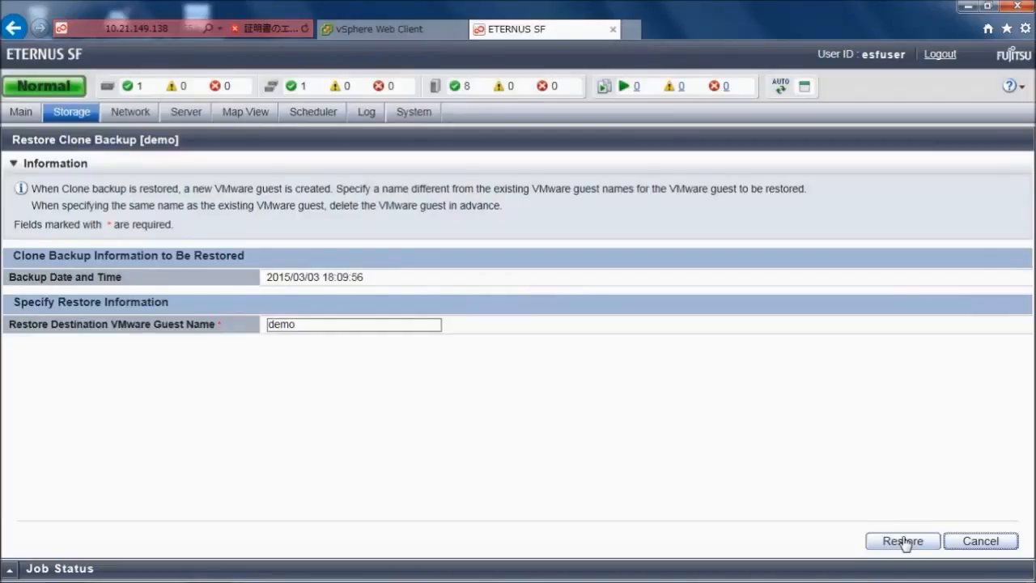
pyautogui.click(905, 543)
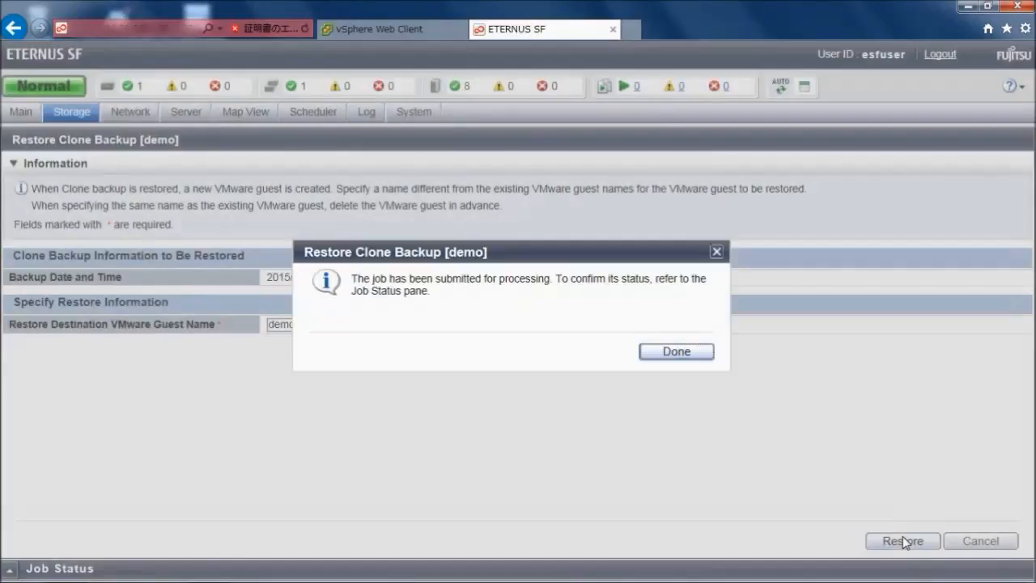
pyautogui.click(677, 352)
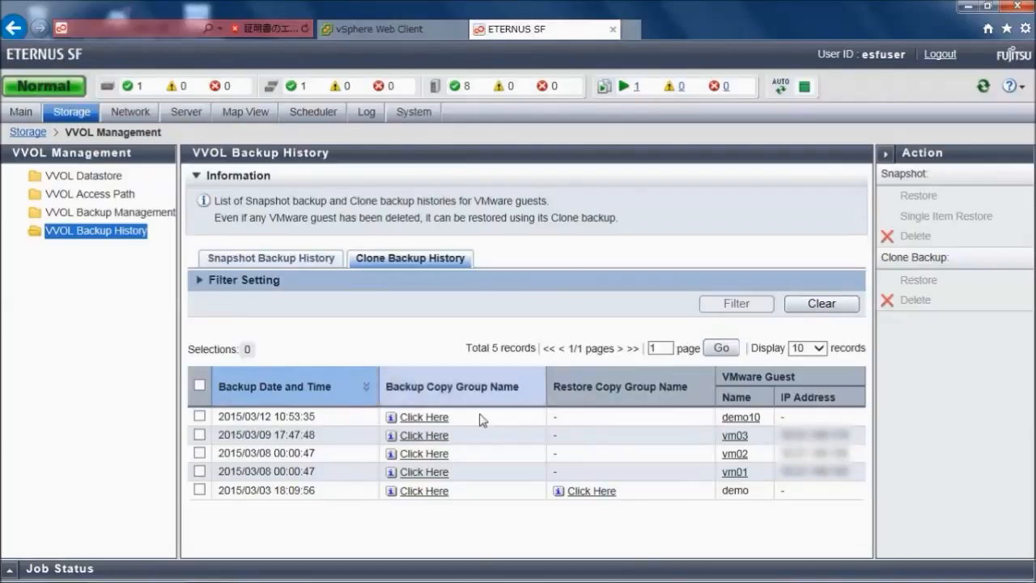
# - Check the restore job's status, then refresh the vSphere Web Client inventory and open the demo virtual machine
pyautogui.click(9, 569)
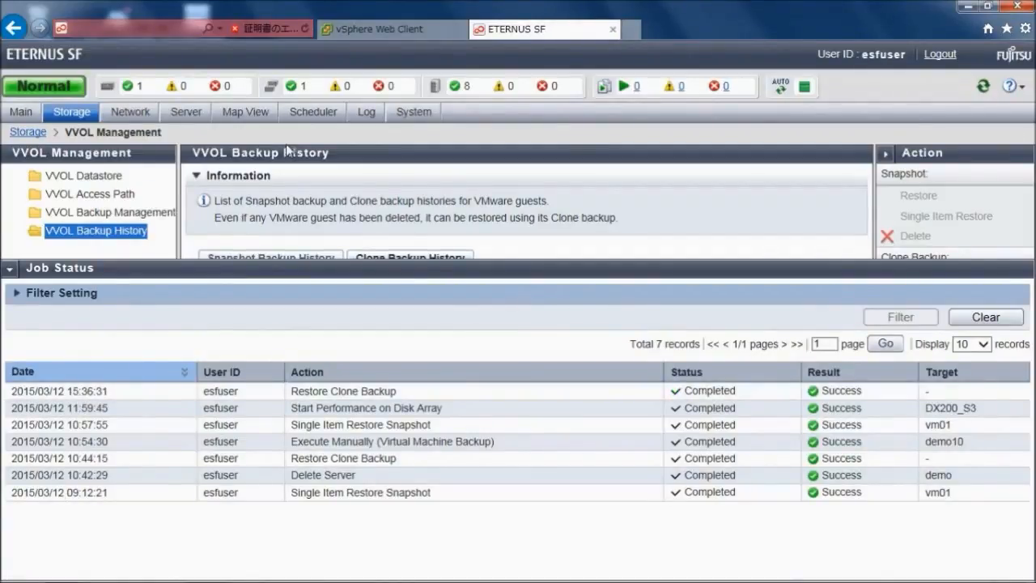
pyautogui.click(372, 29)
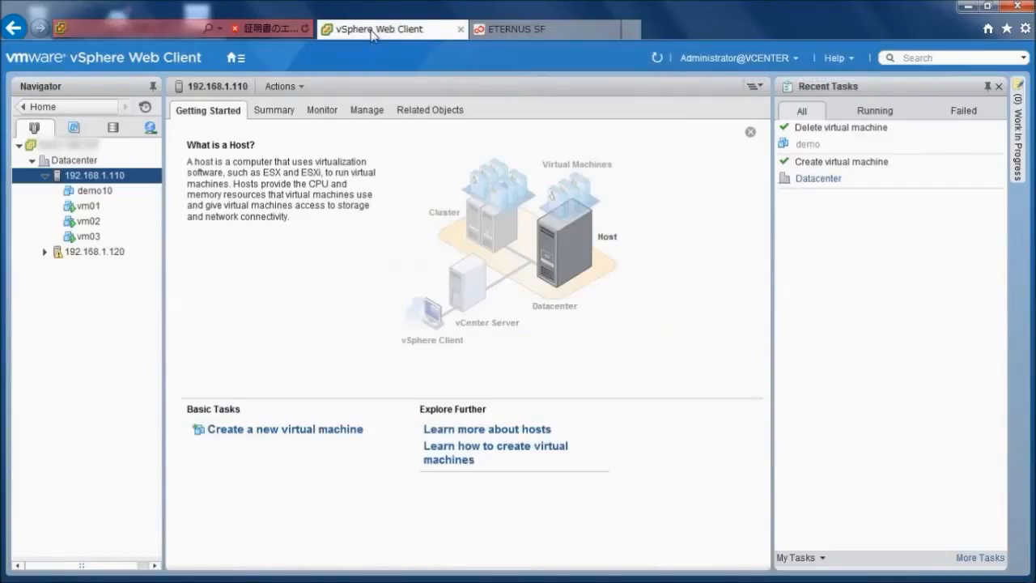
pyautogui.click(655, 64)
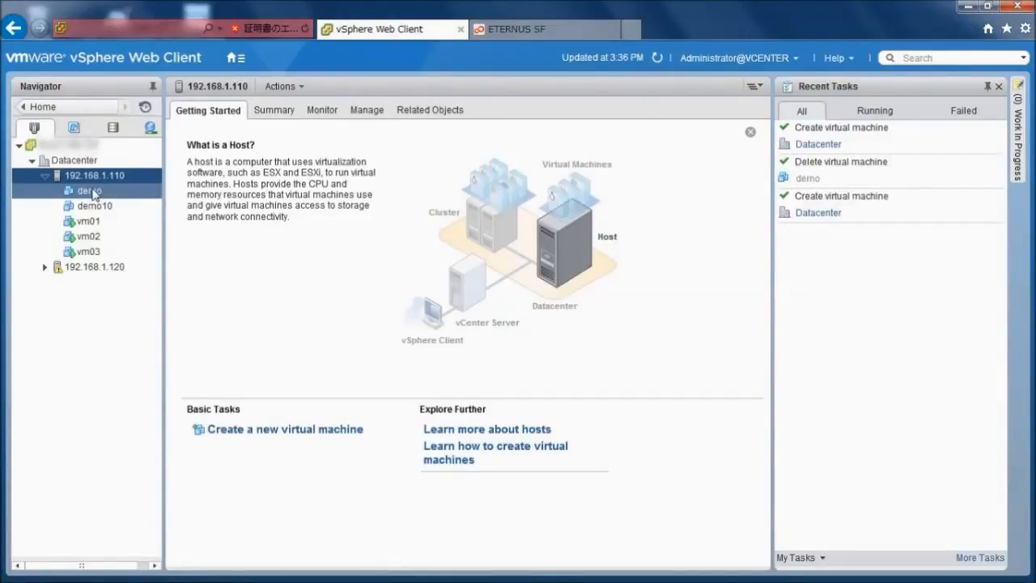
pyautogui.click(115, 196)
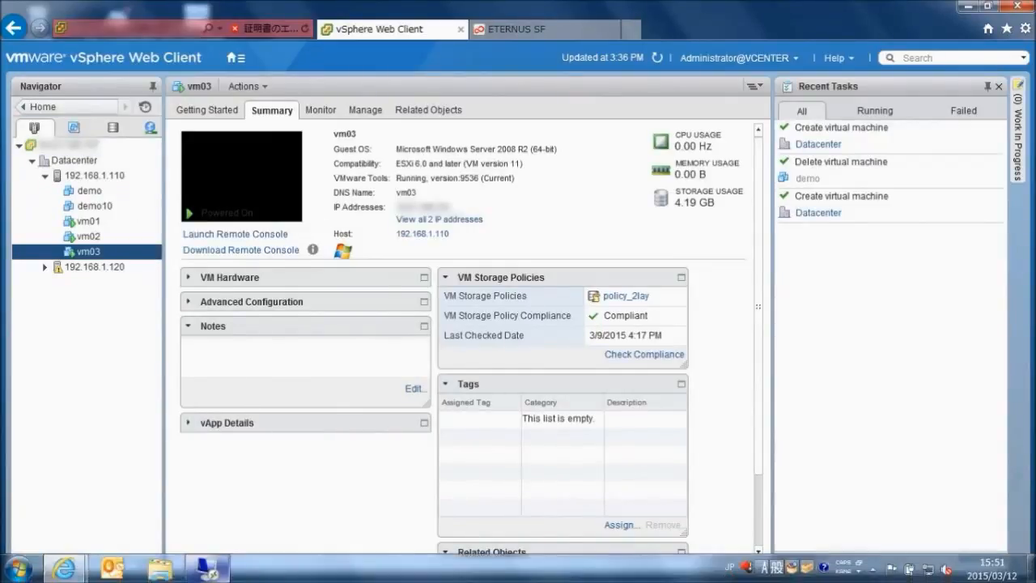
# - In vm03's remote desktop, move the DB file, VVOL image and VVOL folder to the Recycle Bin, empty it, and minimize the session
pyautogui.click(200, 568)
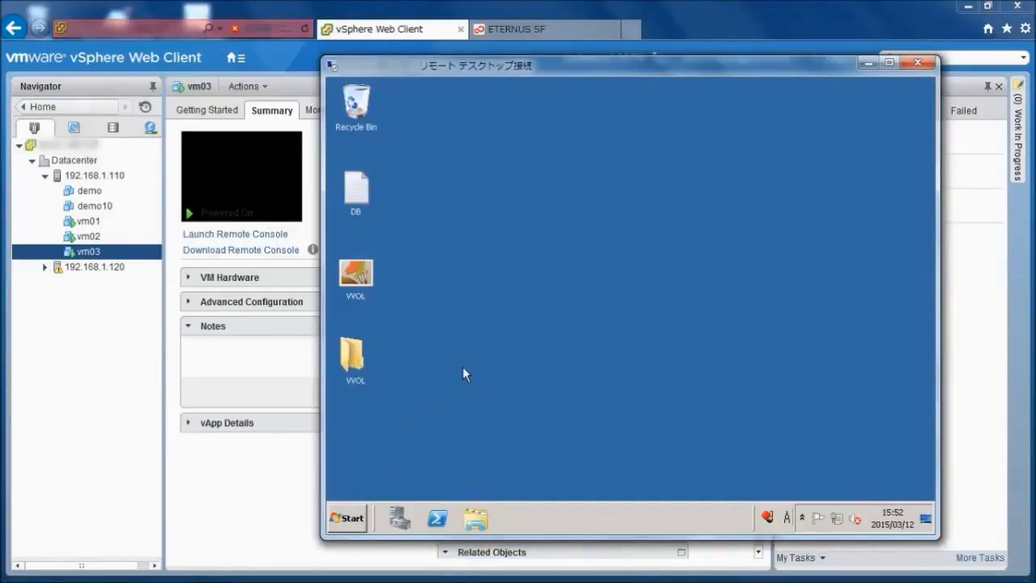
pyautogui.moveTo(453, 403); pyautogui.dragTo(362, 118)
pyautogui.rightClick(362, 119)
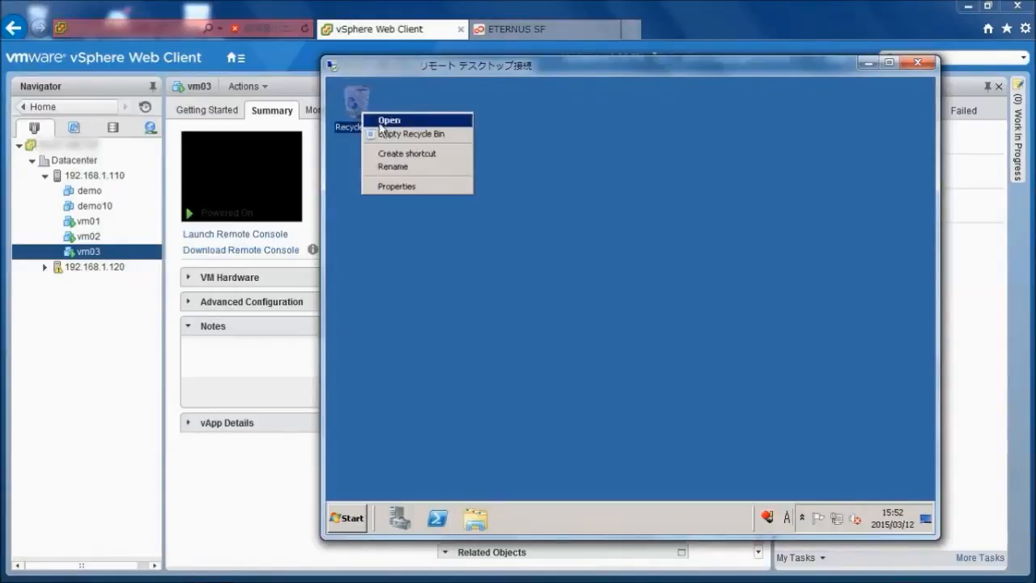
pyautogui.click(390, 131)
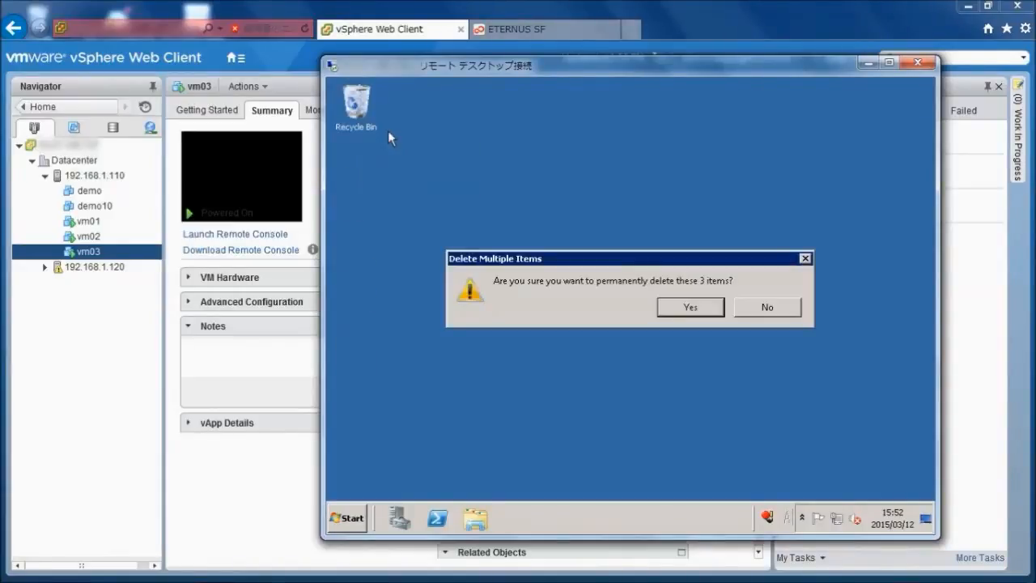
pyautogui.click(689, 310)
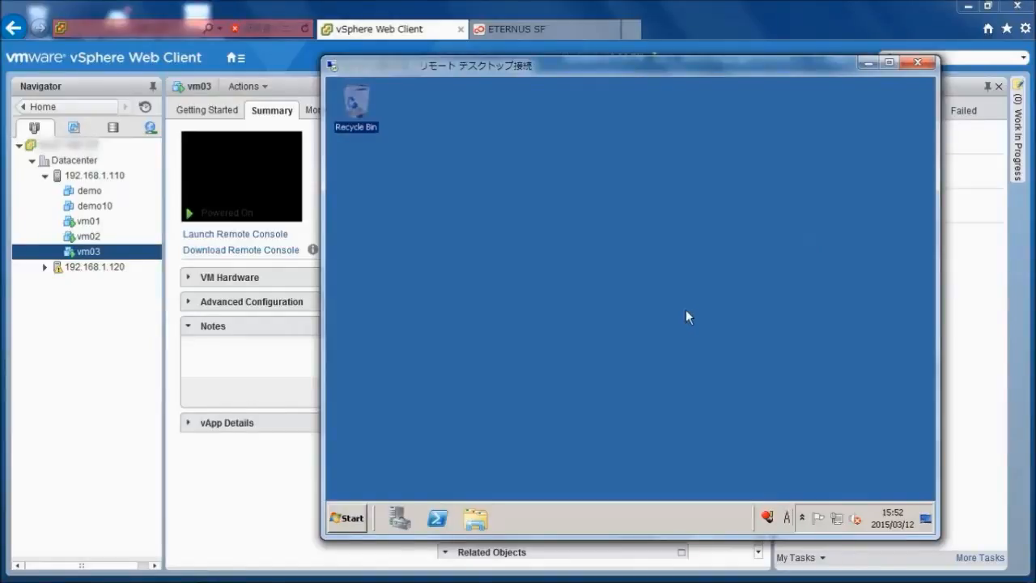
pyautogui.click(865, 63)
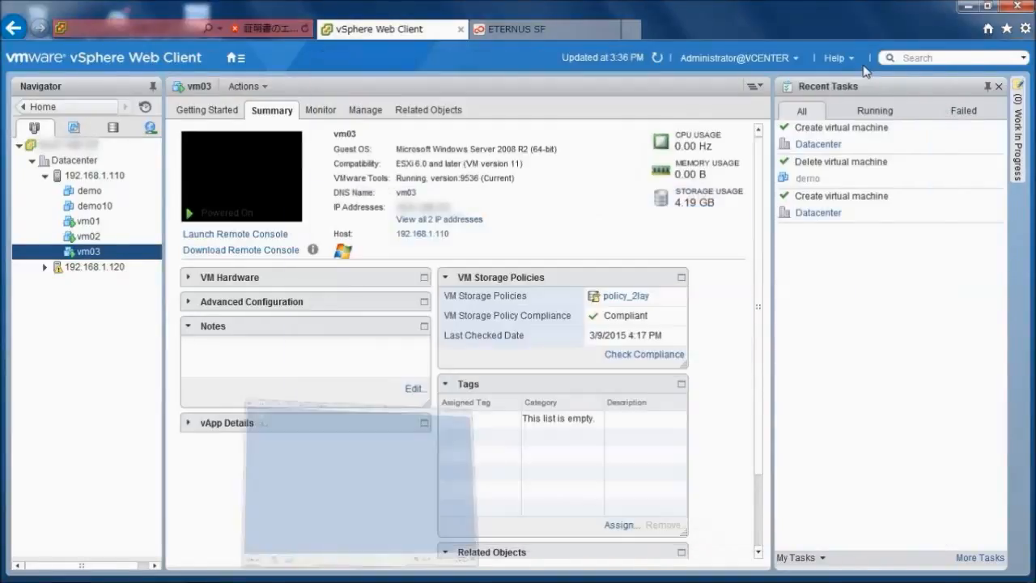
# - In ETERNUS SF, start a single item restore from vm03's snapshot ESF_20150309_1748
pyautogui.click(559, 30)
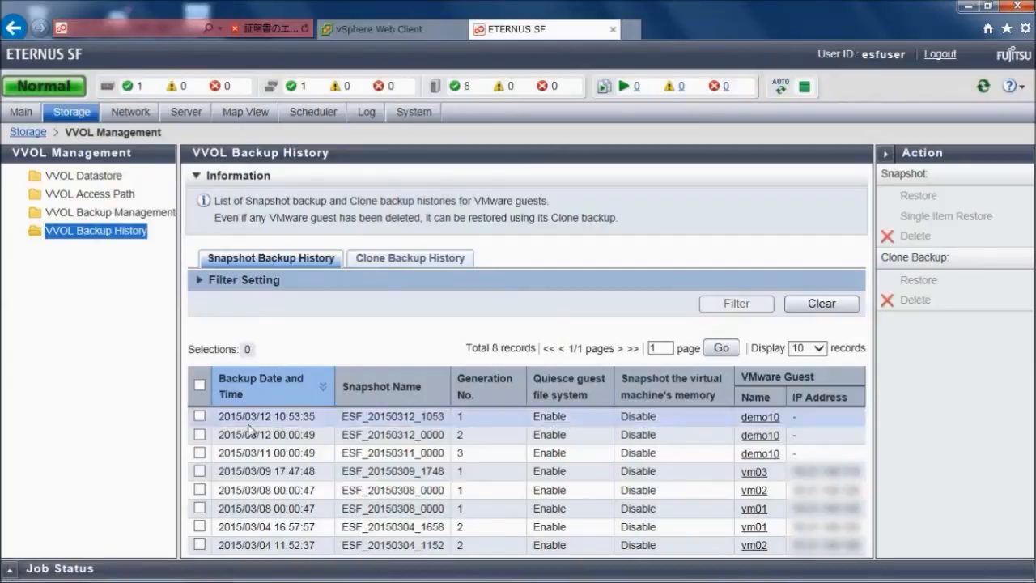
pyautogui.click(200, 471)
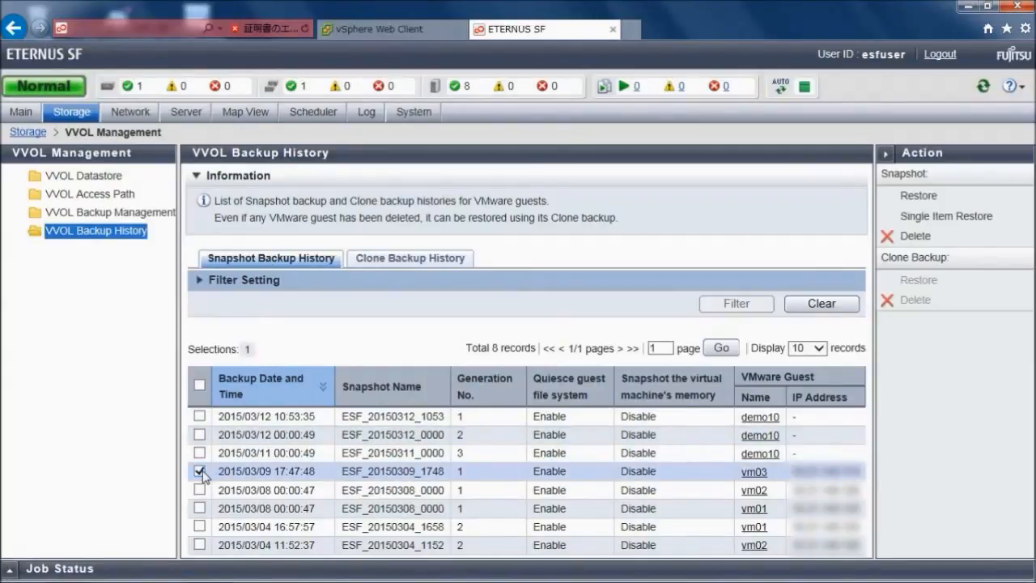
pyautogui.click(952, 223)
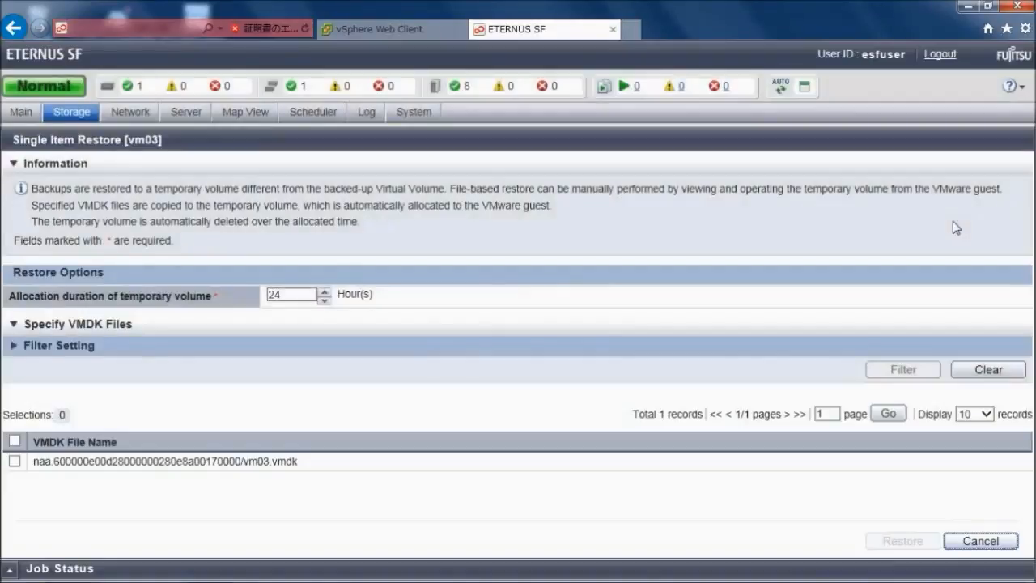
# - Set the temporary volume's allocation duration to 1 hour, select the vm03.vmdk file, and submit the restore job
pyautogui.moveTo(295, 295); pyautogui.dragTo(257, 294)
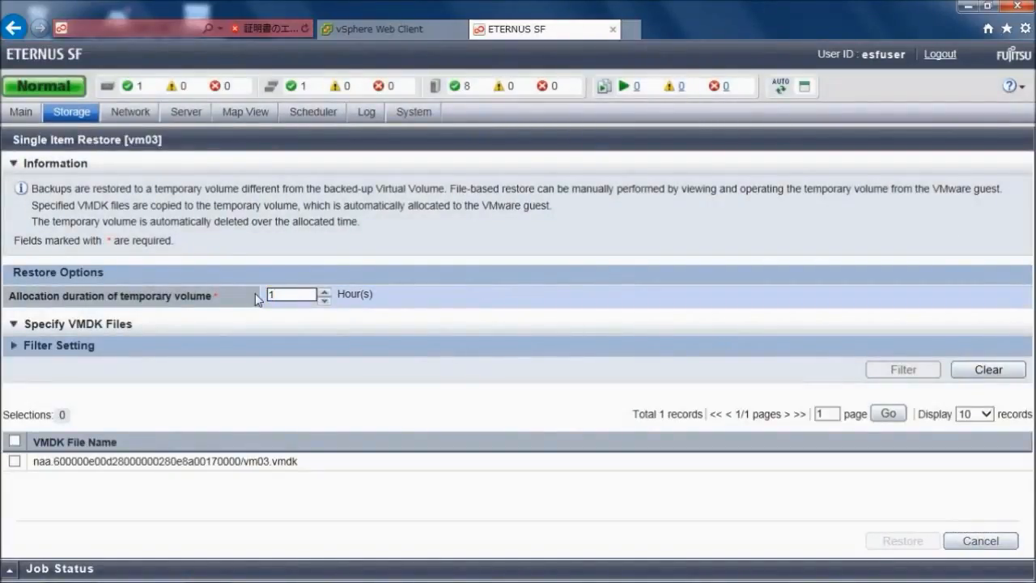
pyautogui.click(15, 462)
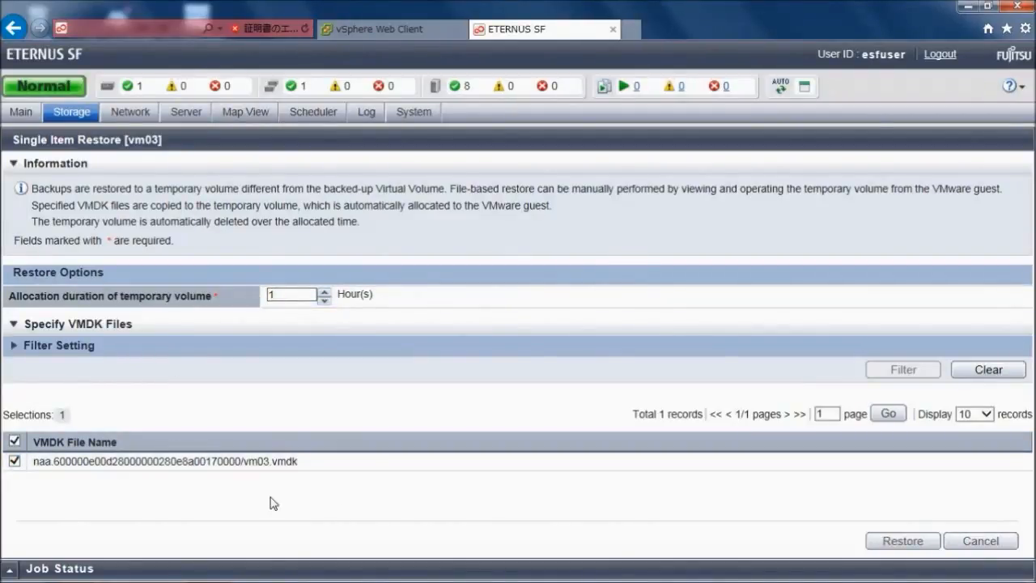
pyautogui.click(897, 545)
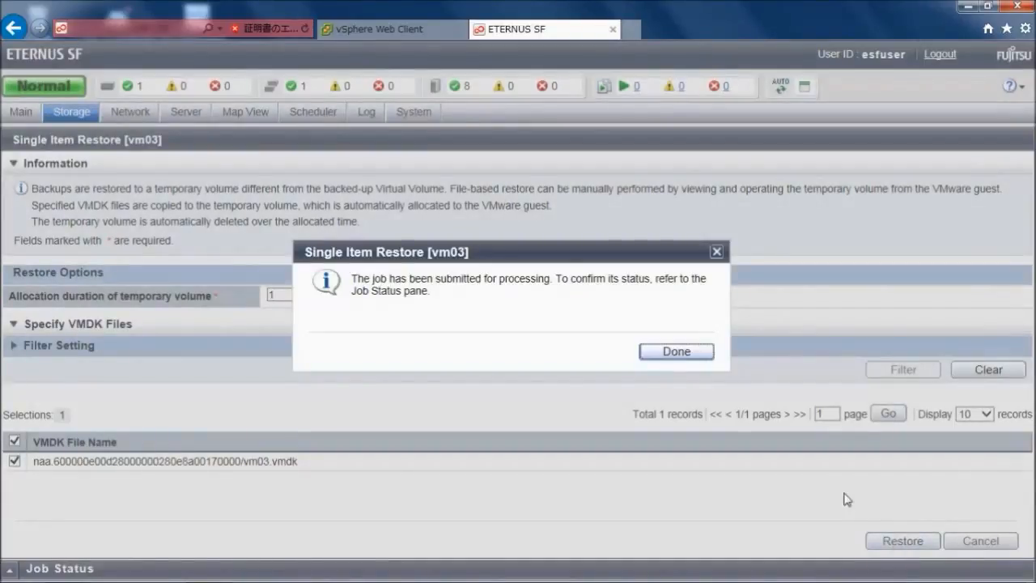
pyautogui.click(694, 353)
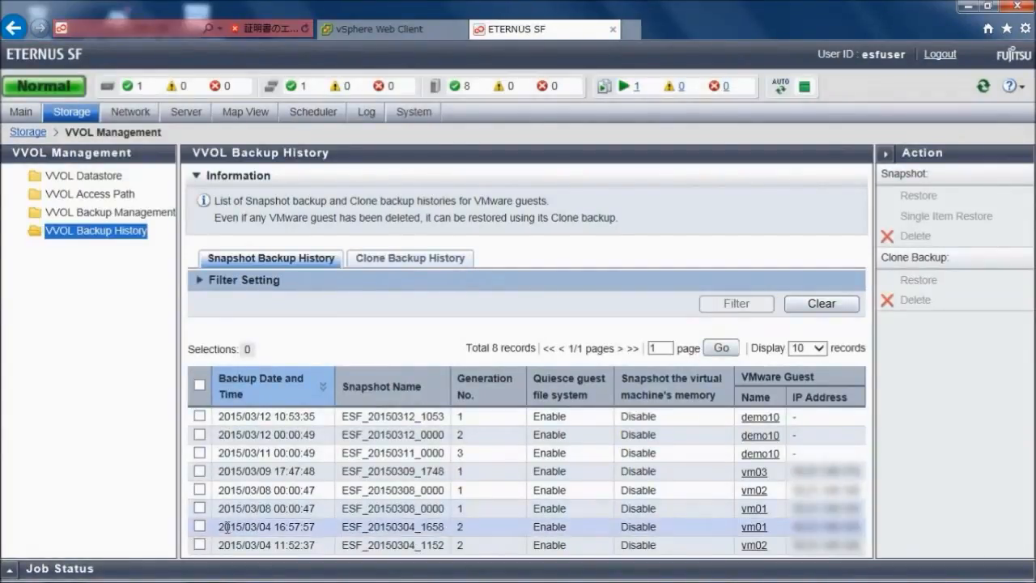
# - Check the restore job's status, switch to vm03's remote desktop, open Server Manager's disk management, and cancel initialization of Disk 1
pyautogui.click(11, 569)
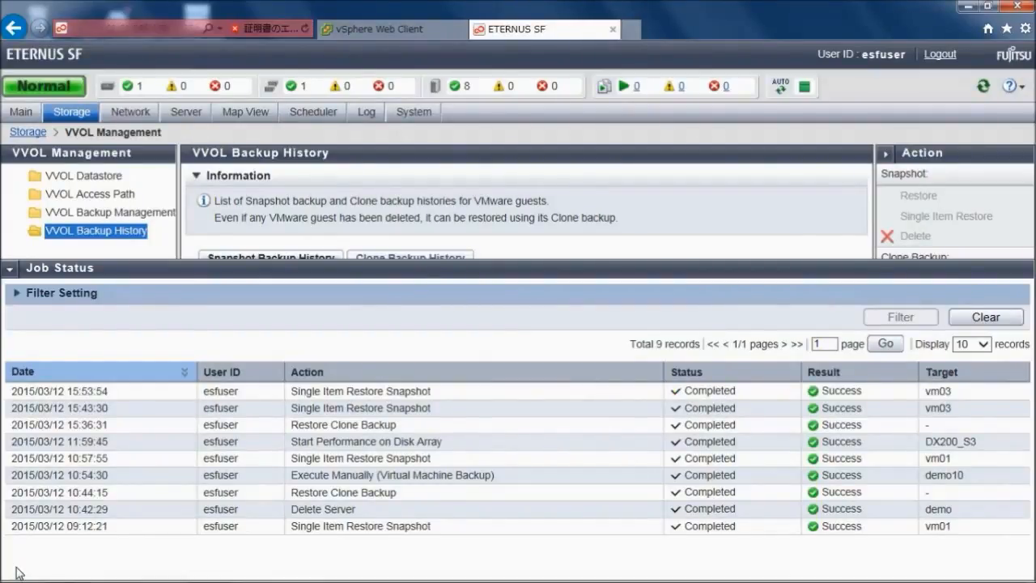
pyautogui.moveTo(29, 580)
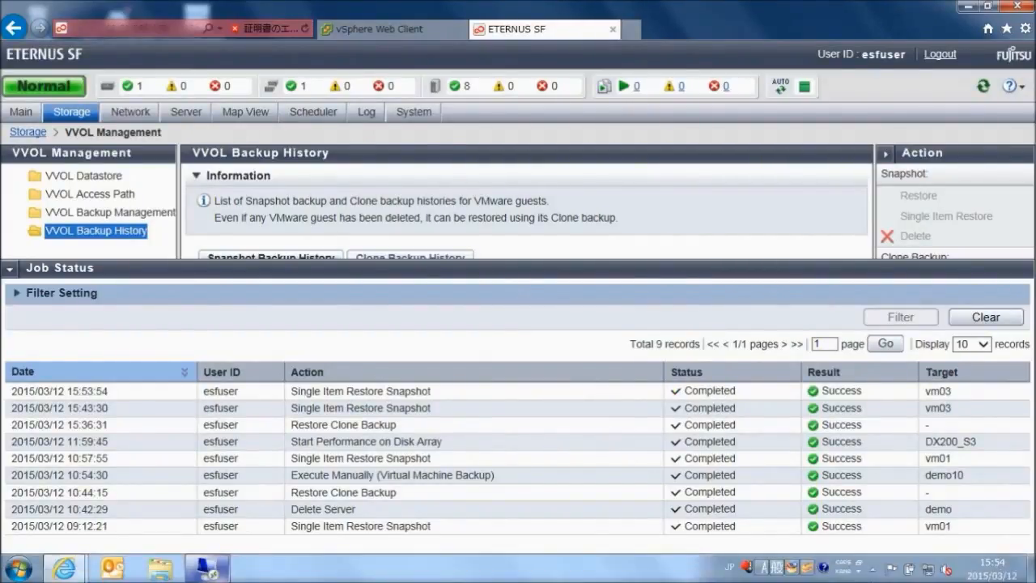
pyautogui.click(209, 568)
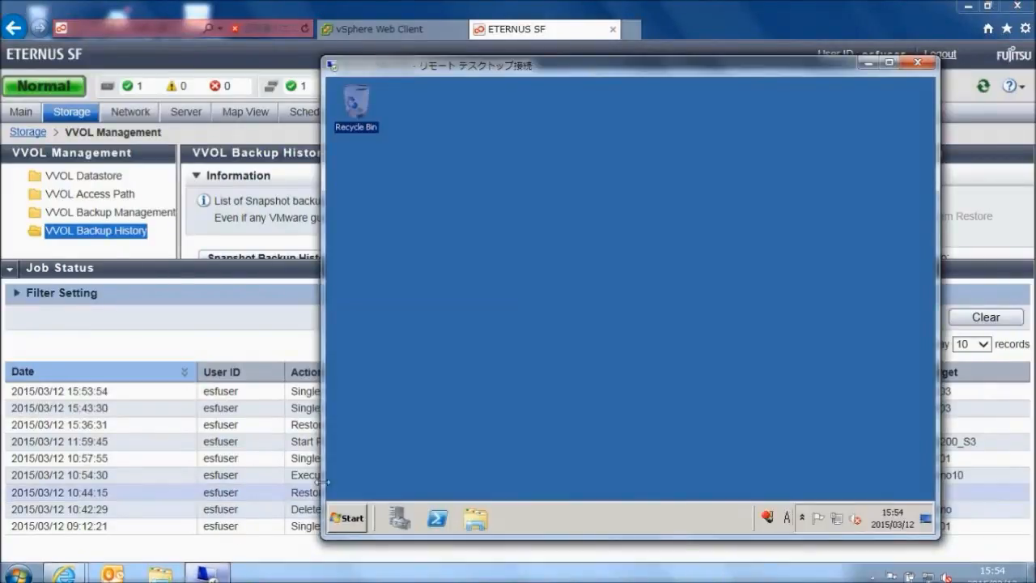
pyautogui.click(390, 518)
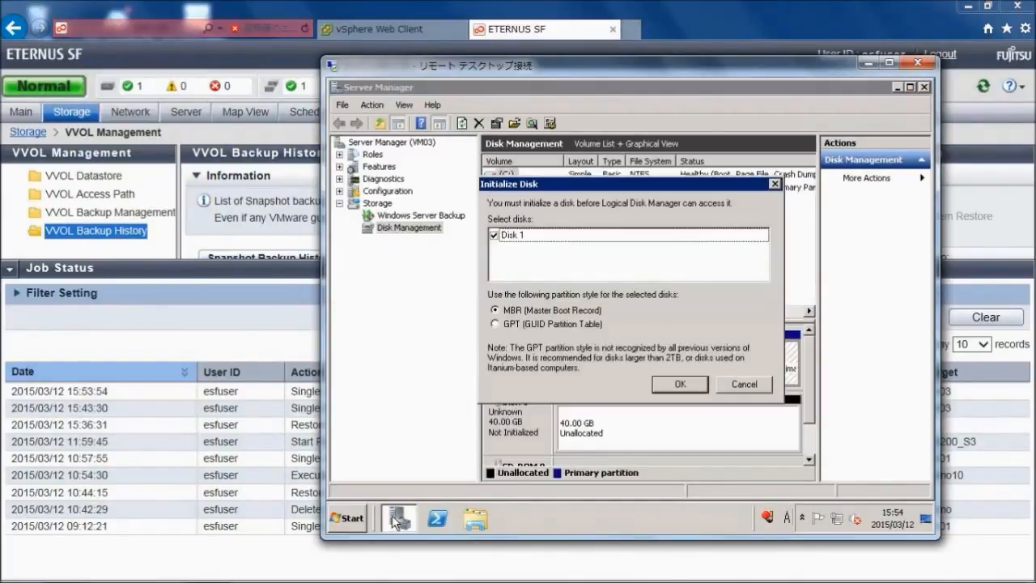
pyautogui.click(744, 384)
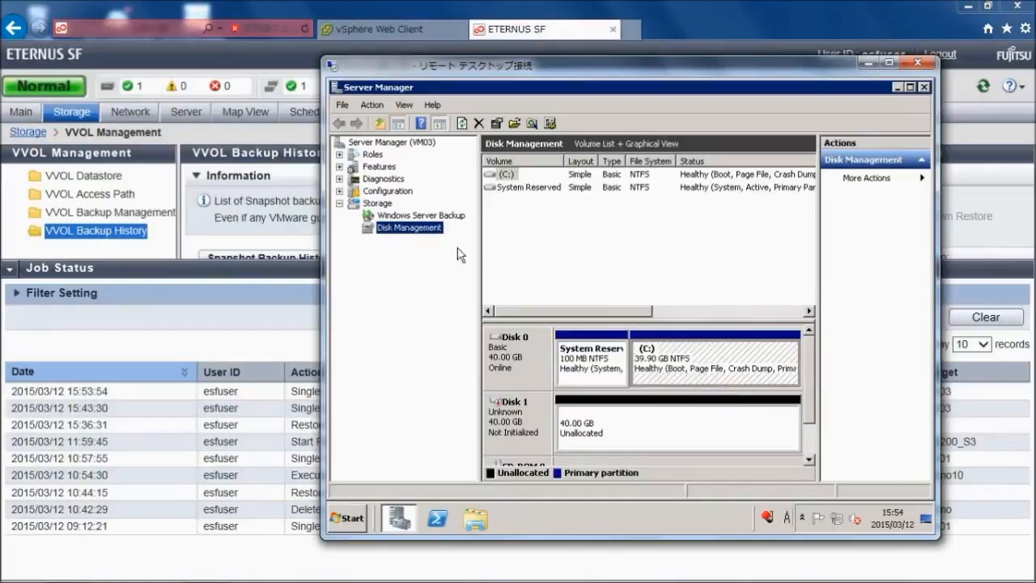
# - Rescan the disks, bring Disk 1 online, select its F: partition, and minimize Server Manager
pyautogui.rightClick(435, 232)
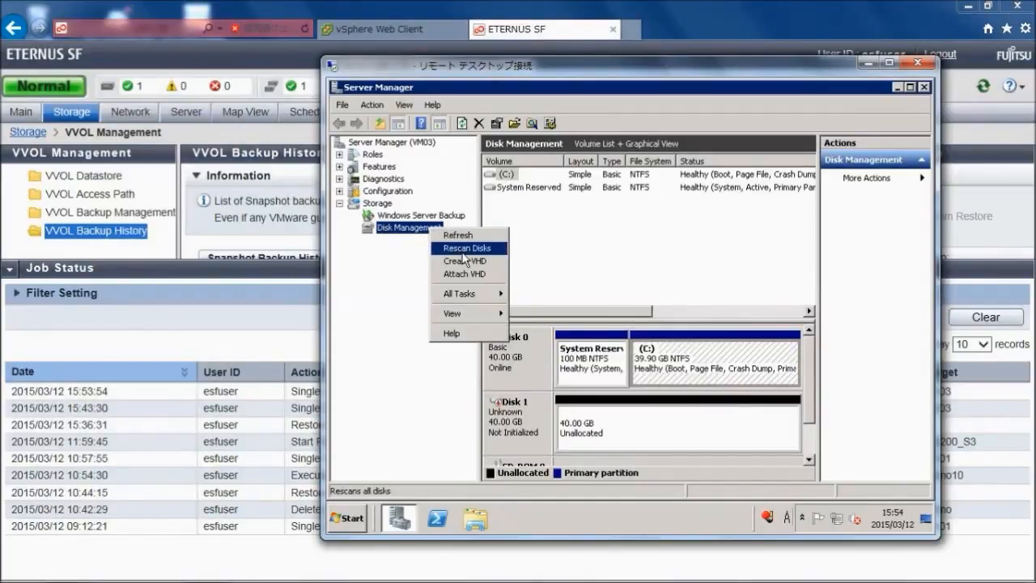
pyautogui.click(465, 249)
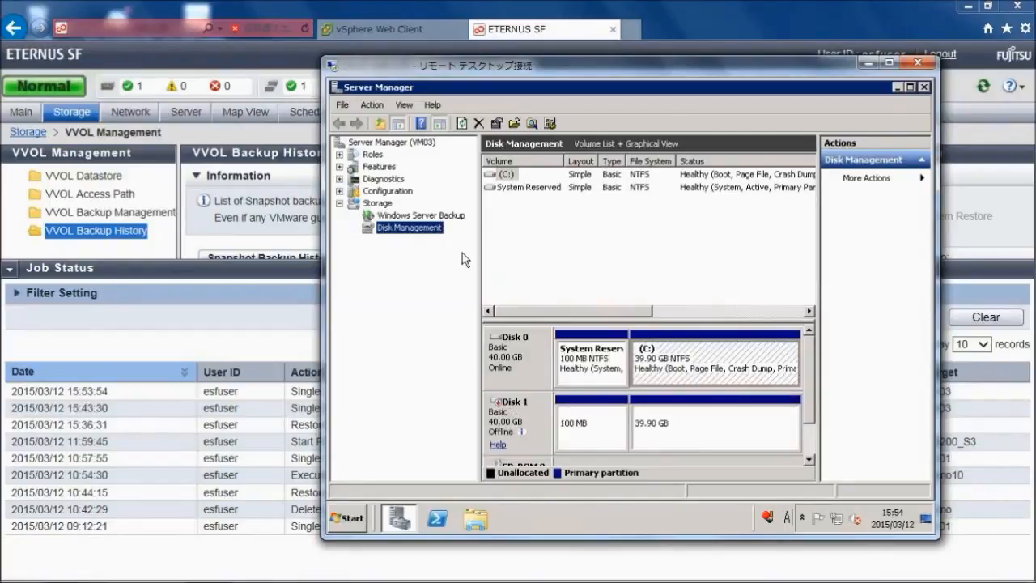
pyautogui.rightClick(538, 408)
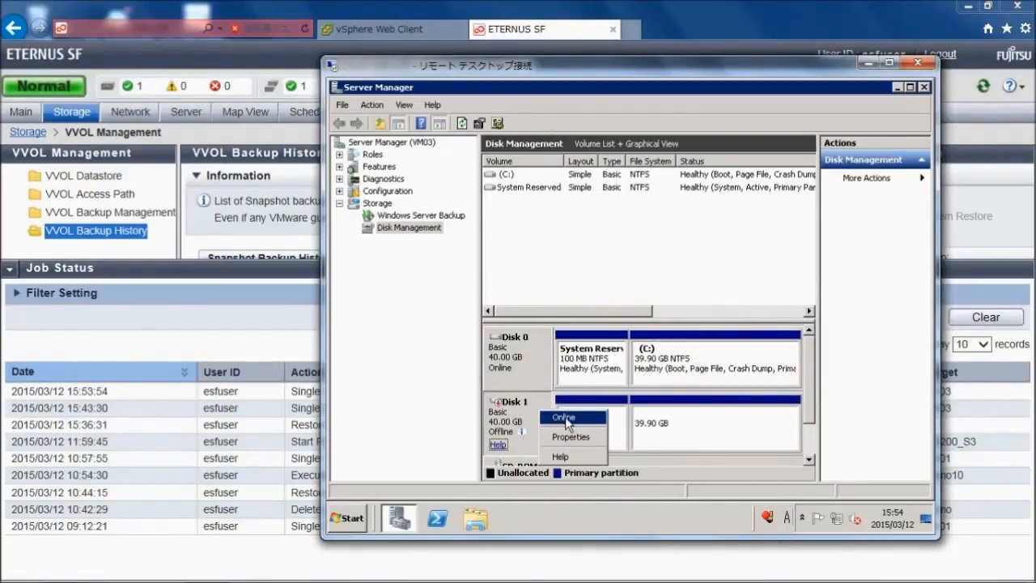
pyautogui.click(567, 420)
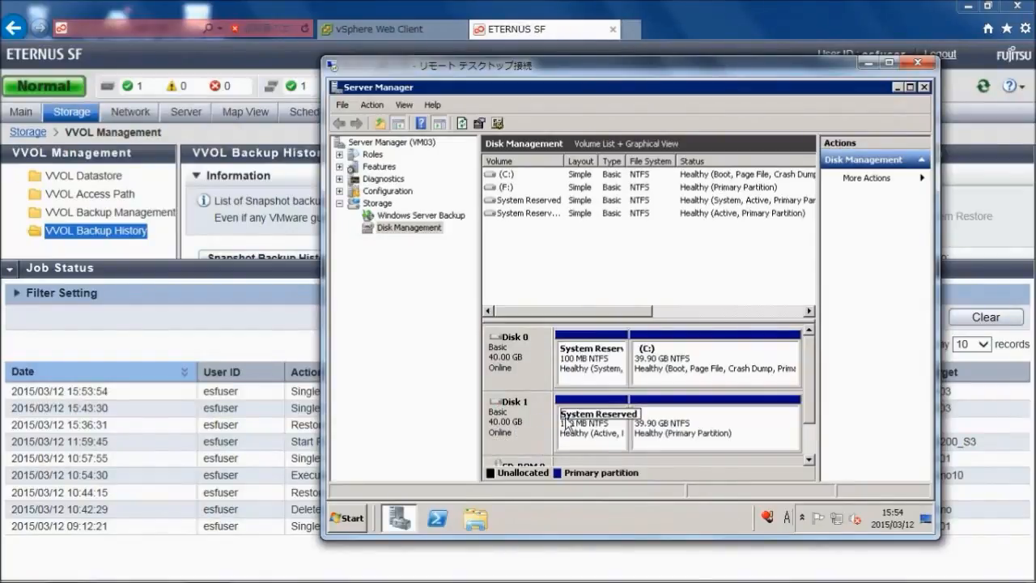
pyautogui.click(660, 426)
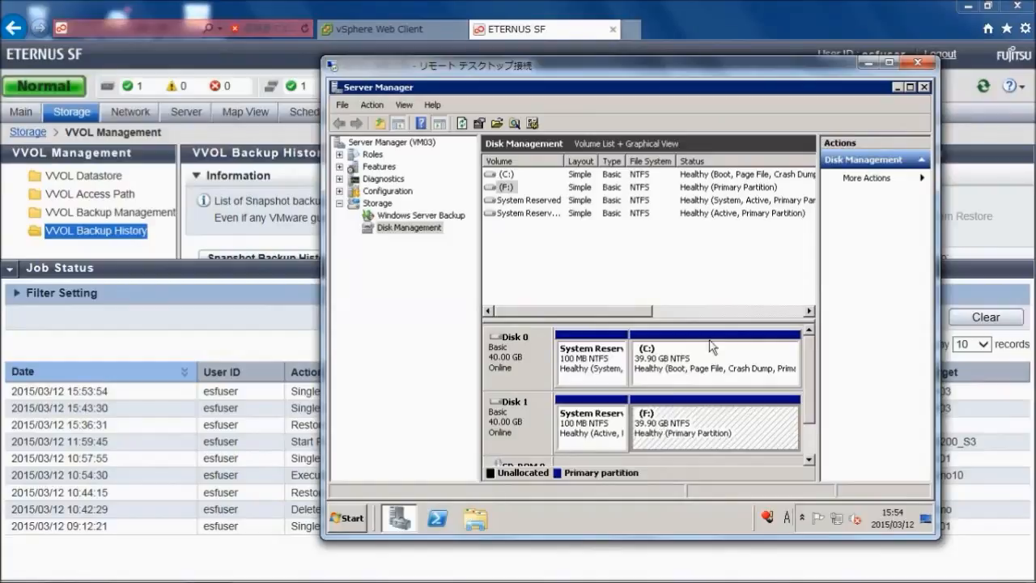
pyautogui.click(898, 87)
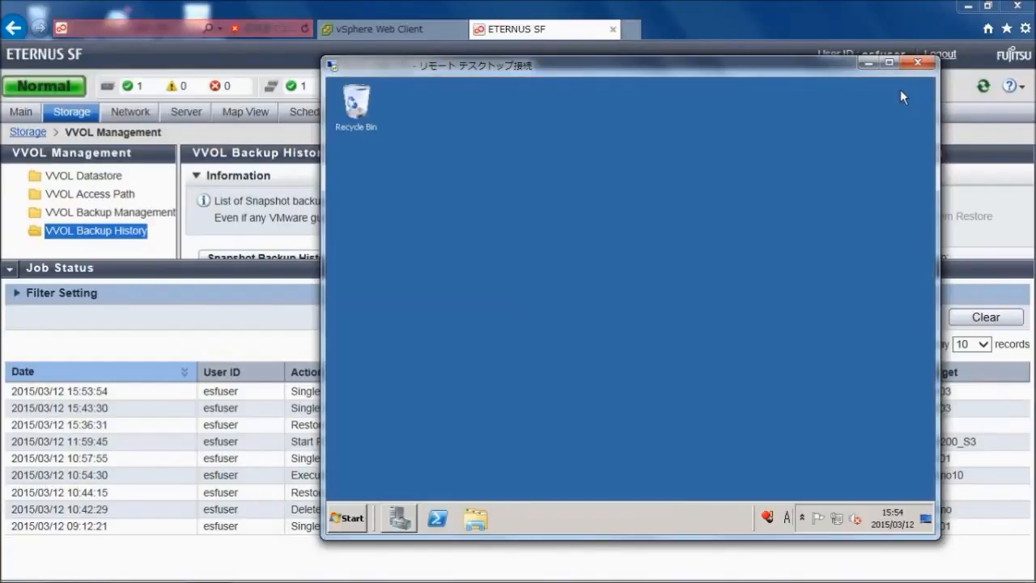
# - Open Local Disk (F:) in the file explorer and move its window aside to expose vm03's desktop
pyautogui.click(349, 518)
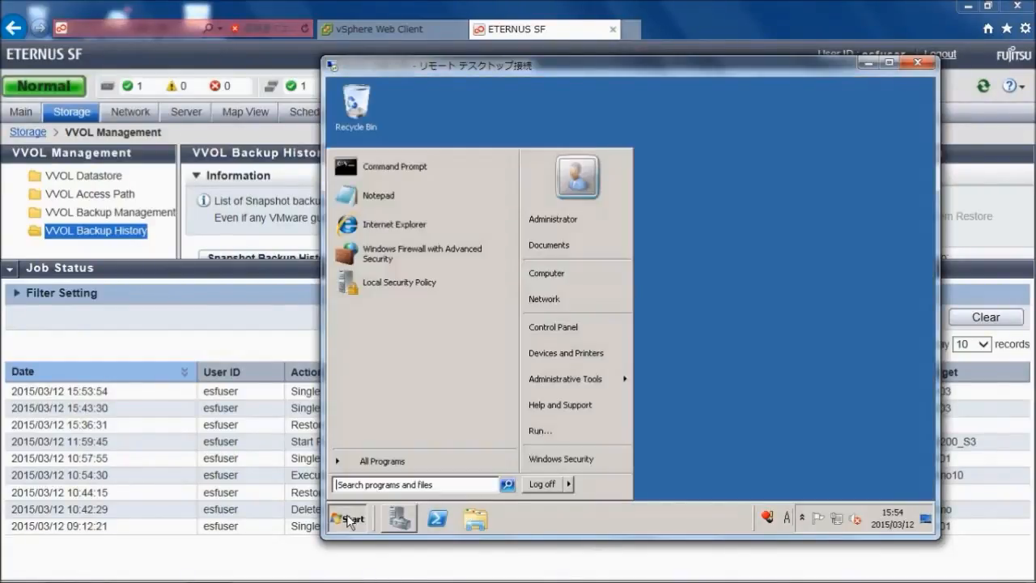
pyautogui.click(588, 275)
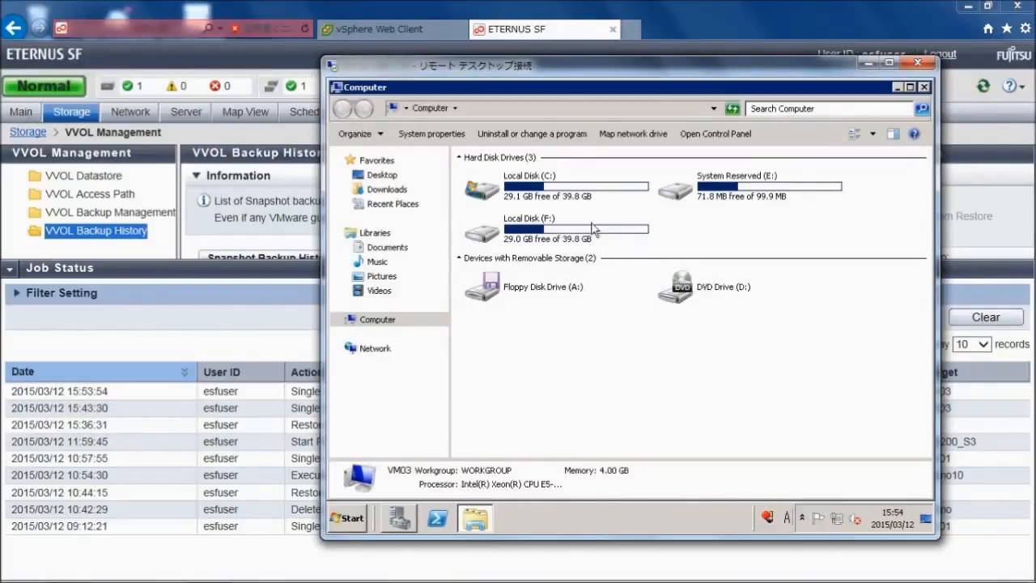
pyautogui.doubleClick(546, 226)
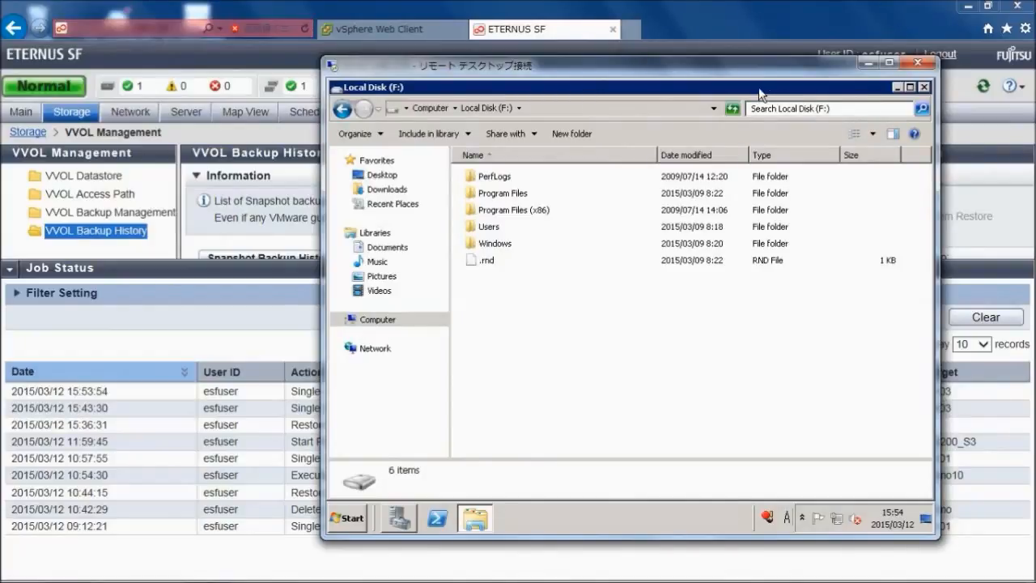
pyautogui.moveTo(763, 89); pyautogui.dragTo(896, 101)
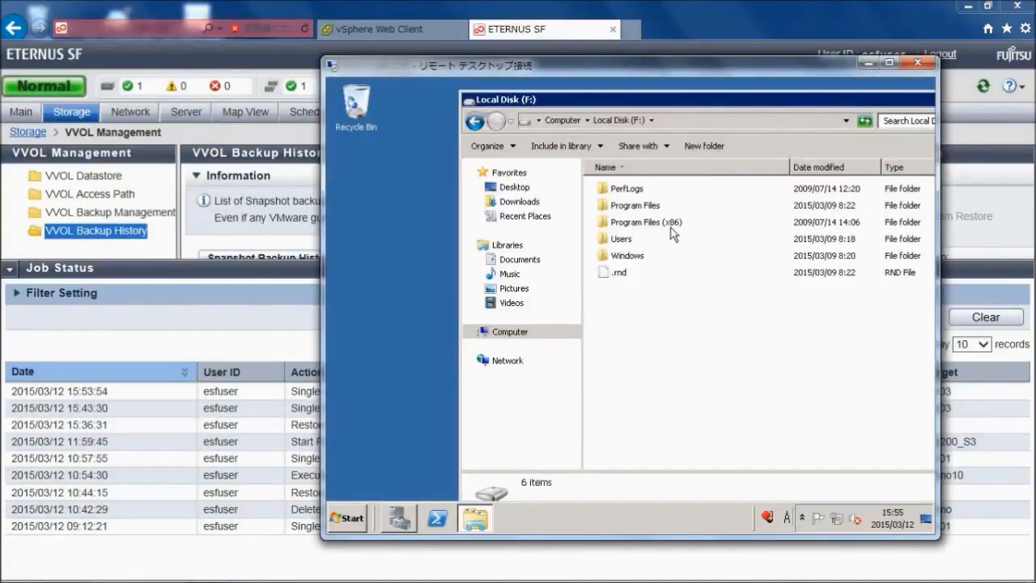
# - Copy the VVOL folder, DB file and VVOL image from F:\Users\Administrator\Desktop onto vm03's desktop
pyautogui.doubleClick(634, 241)
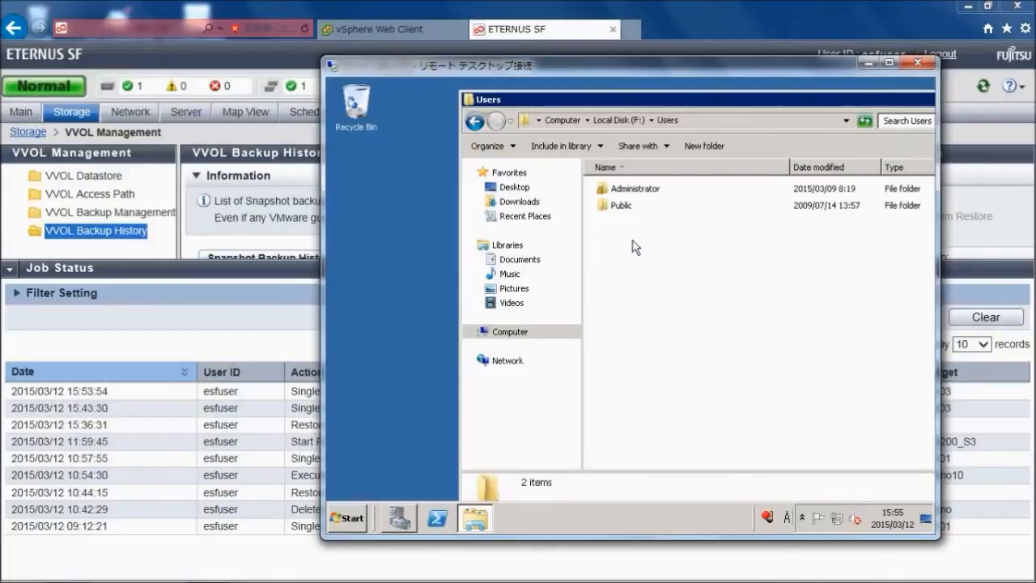
pyautogui.click(638, 193)
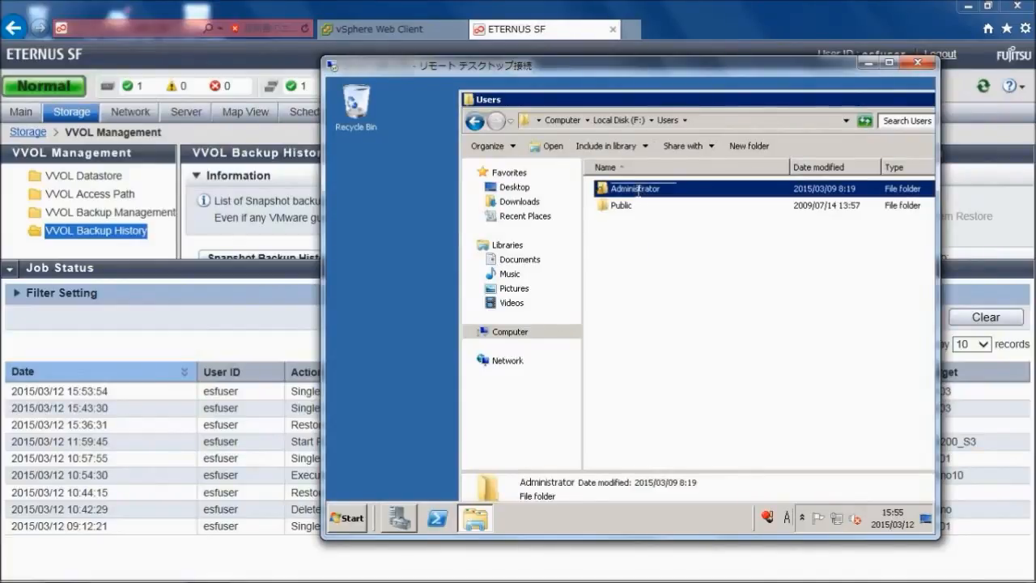
pyautogui.doubleClick(610, 193)
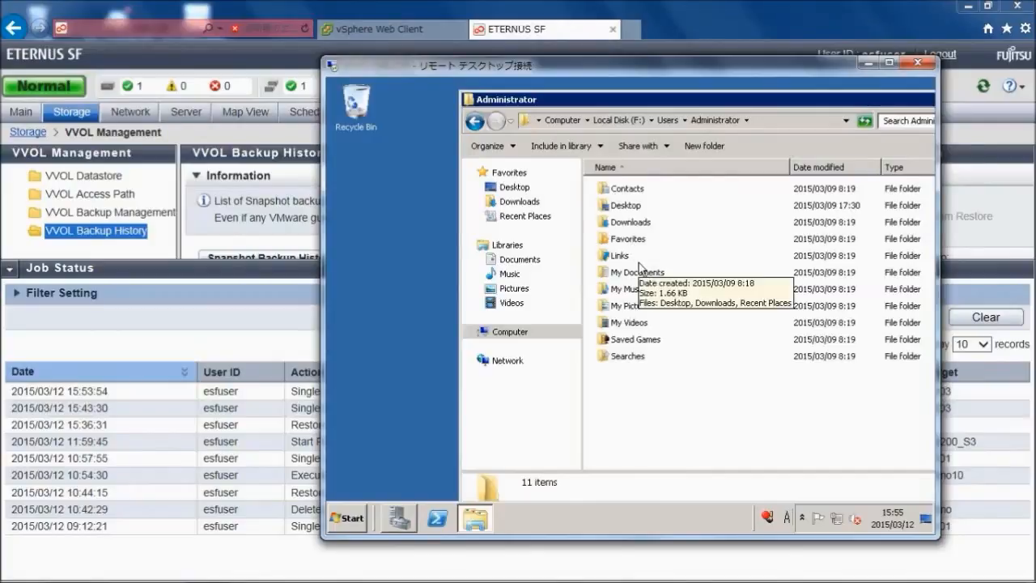
pyautogui.doubleClick(630, 207)
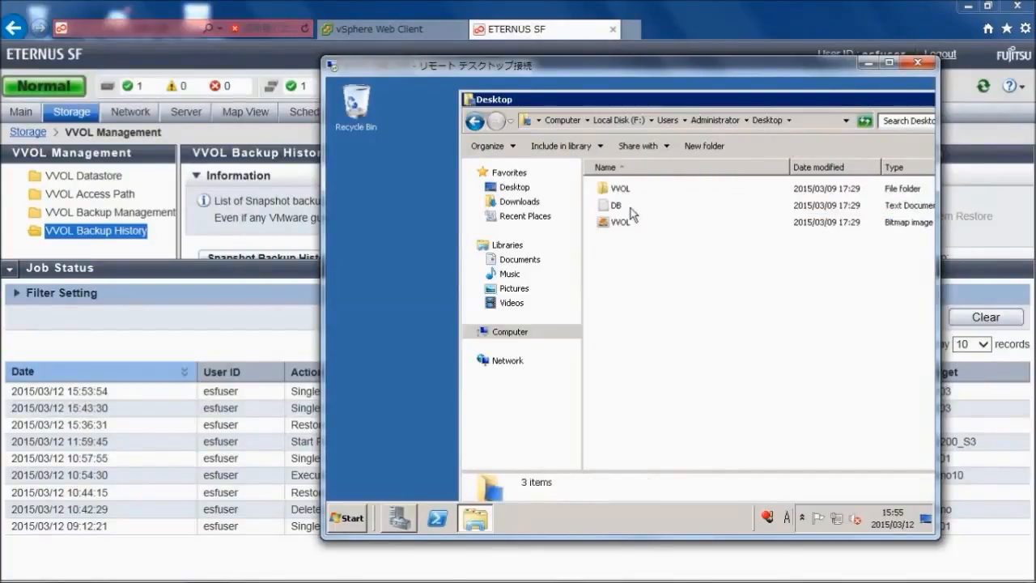
pyautogui.moveTo(649, 253); pyautogui.dragTo(359, 220)
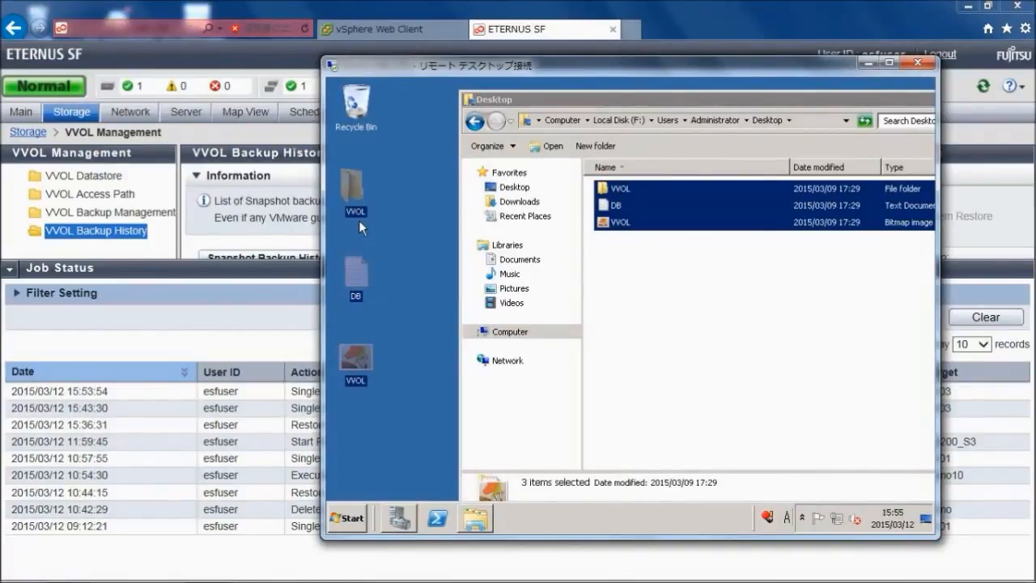